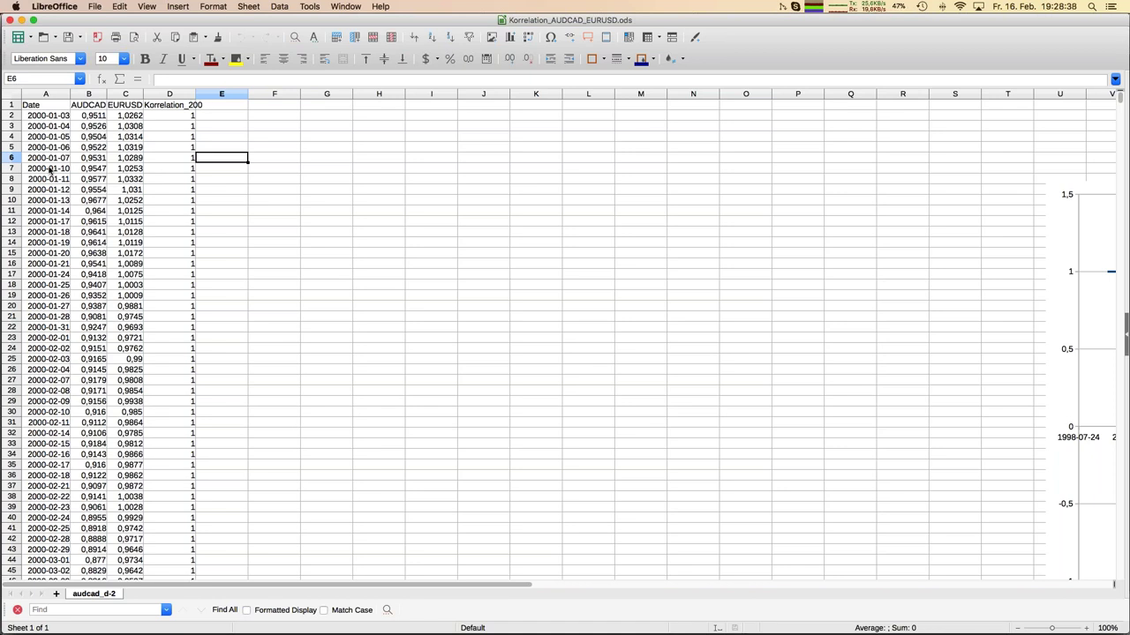
Step: Review the AUDCAD and EURUSD price chart and inspect the correlation formula in cell D201
{"action": "left_click", "coordinate": [212, 242]}
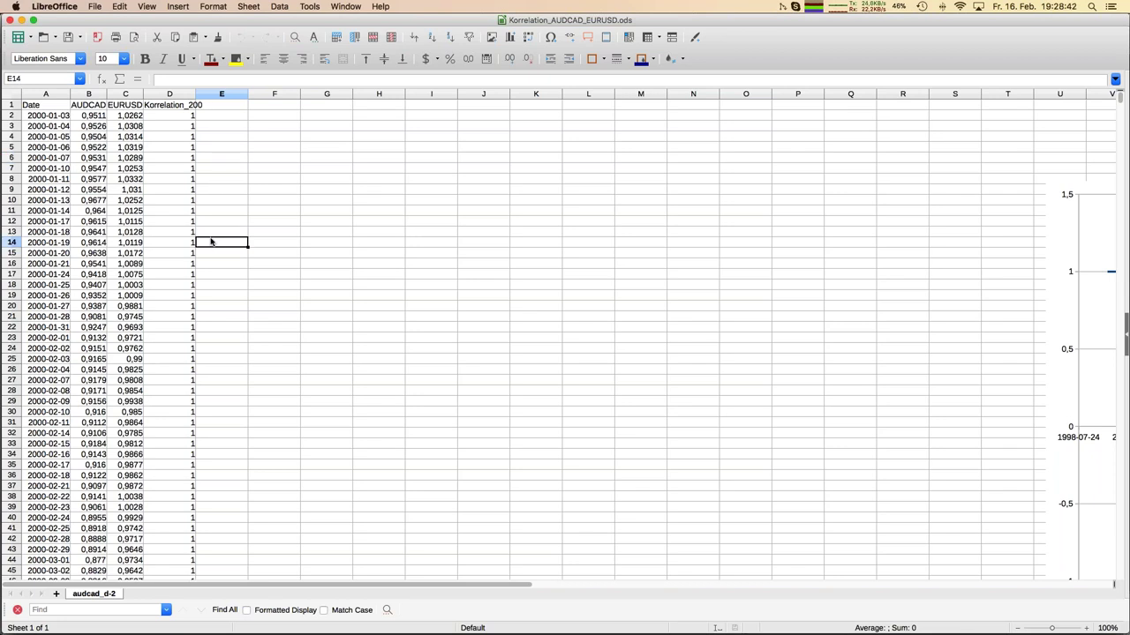
{"action": "key", "text": "Page_Down"}
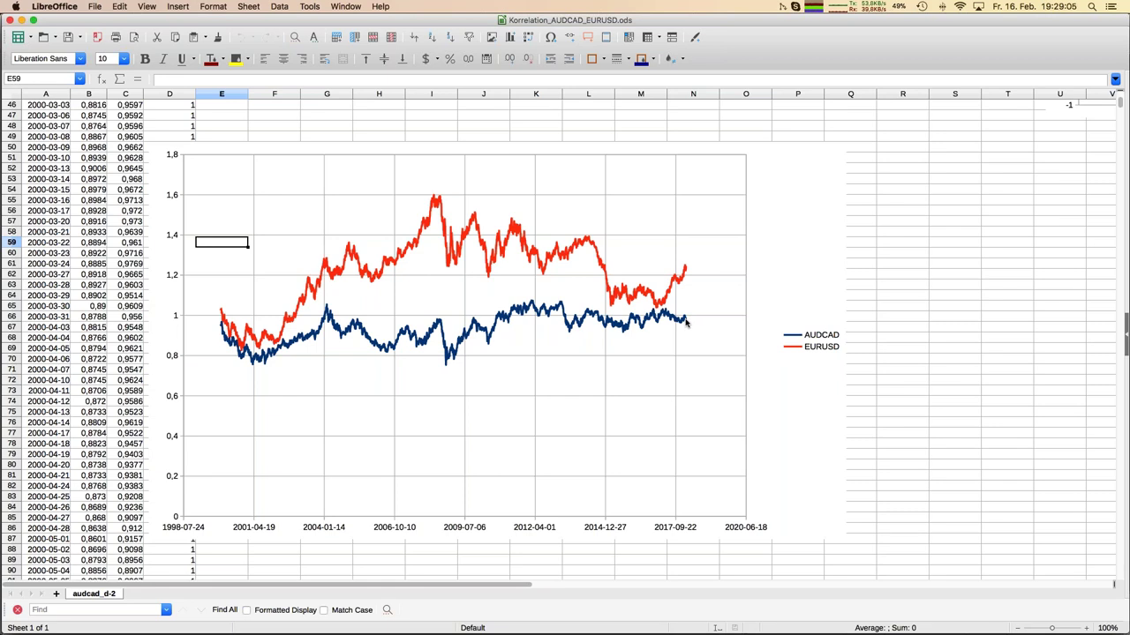
{"action": "left_click", "coordinate": [114, 136]}
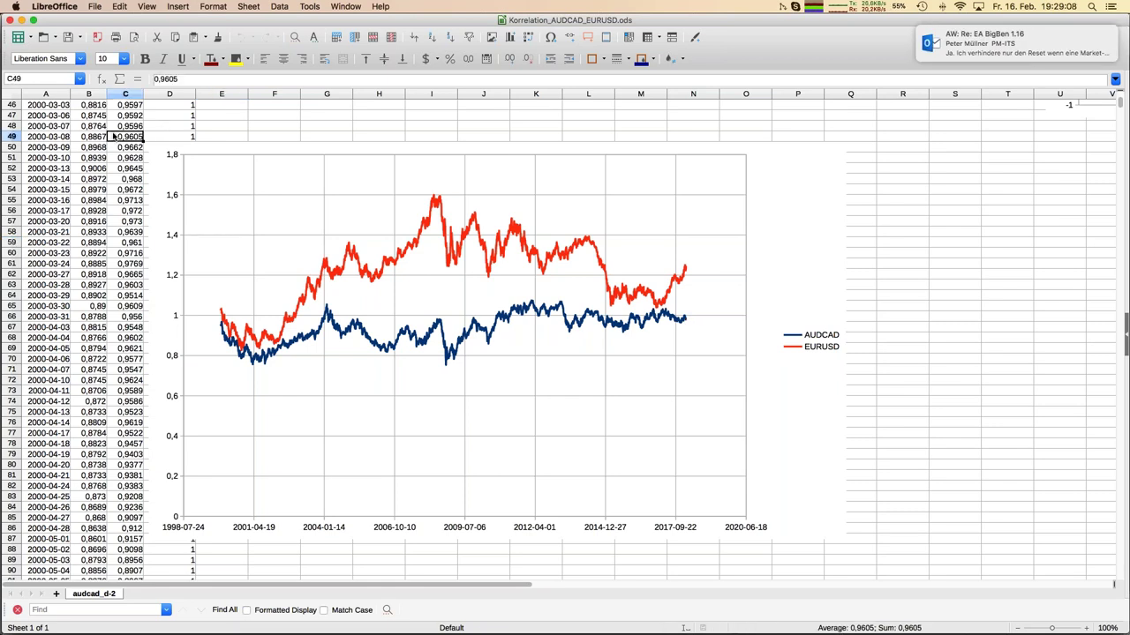
{"action": "key", "text": "Page_Down"}
{"action": "key", "text": "Page_Down"}
{"action": "scroll", "coordinate": [114, 136], "scroll_direction": "down", "scroll_amount": 15}
{"action": "left_click", "coordinate": [114, 136]}
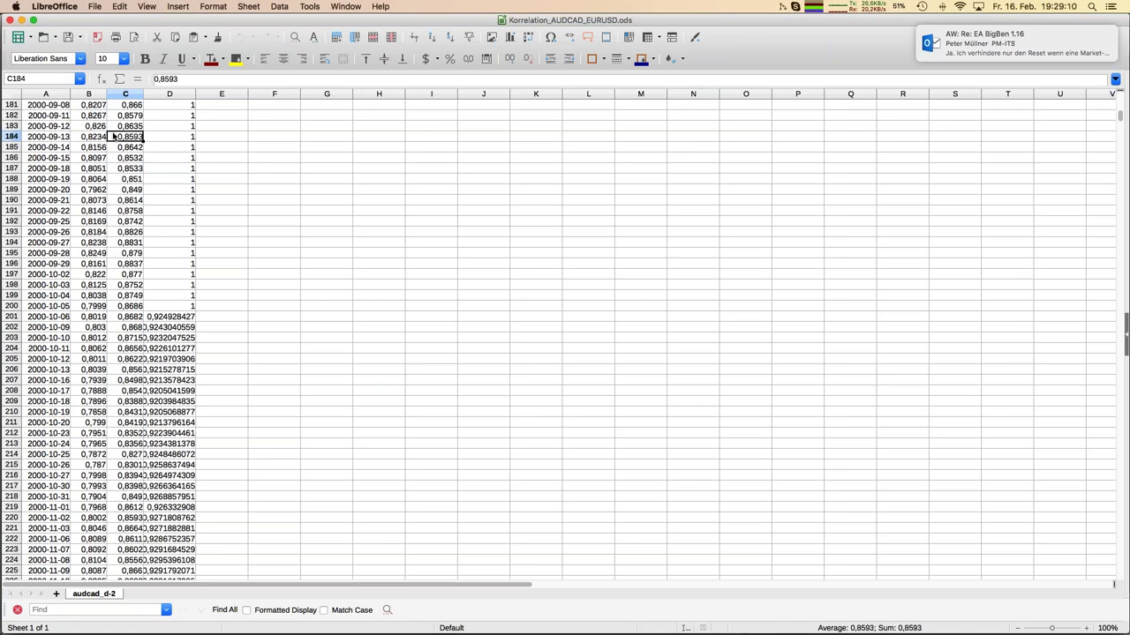
{"action": "left_click", "coordinate": [173, 319]}
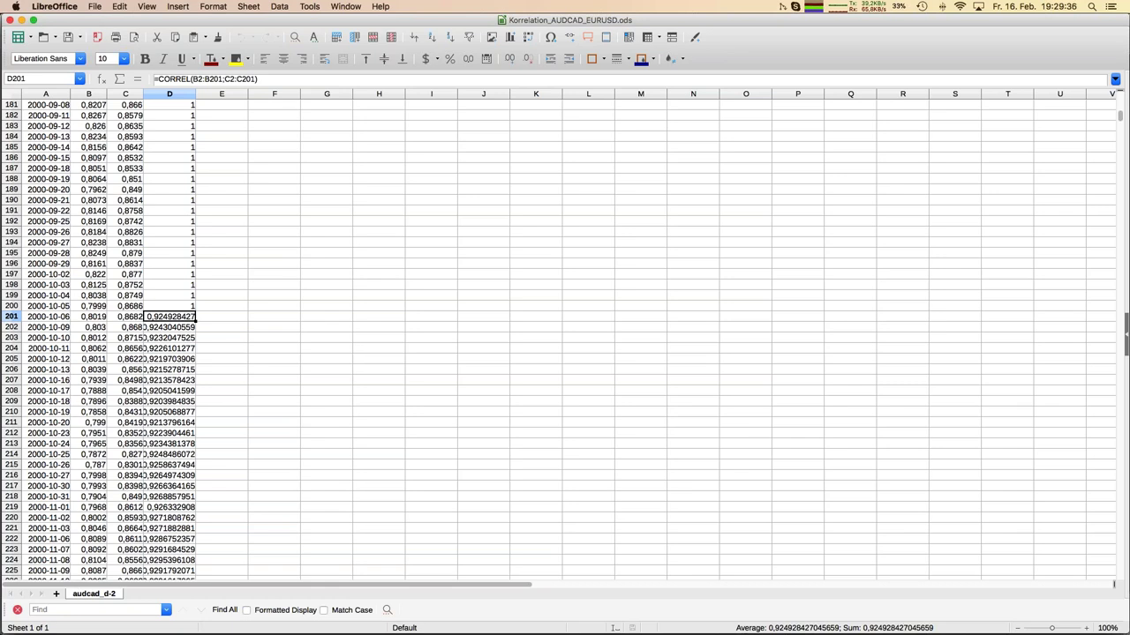
Step: Examine the Korrelation_200 chart near columns S to AE of the AUDCAD/EURUSD sheet
{"action": "left_click", "coordinate": [170, 212]}
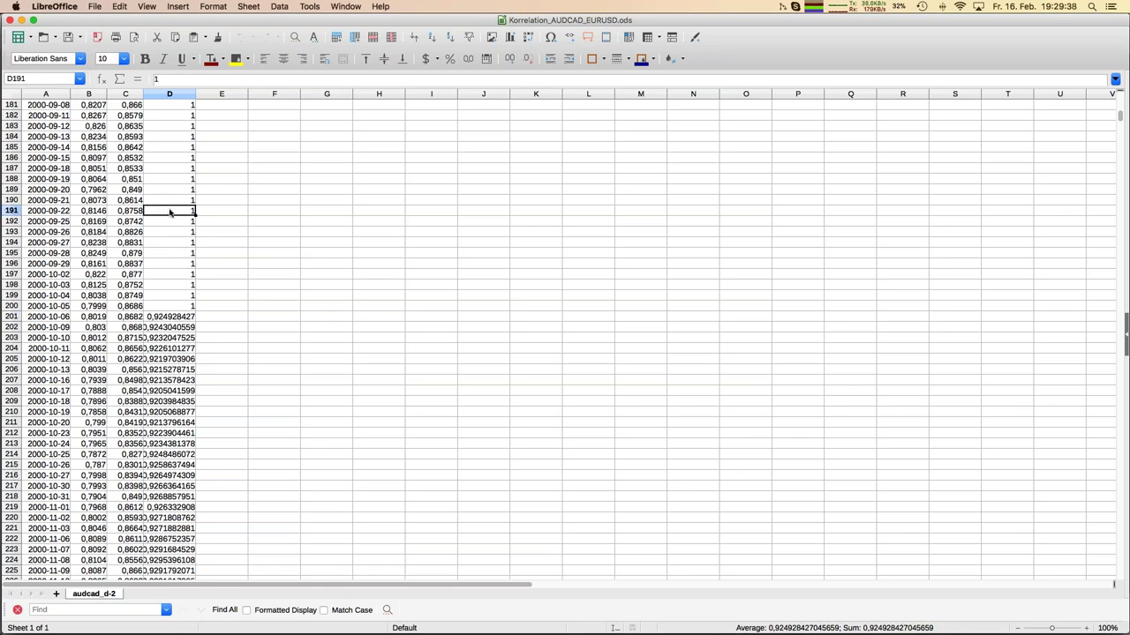
{"action": "key", "text": "ctrl+Up"}
{"action": "key", "text": "Right"}
{"action": "key", "text": "Right"}
{"action": "key", "text": "Right"}
{"action": "key", "text": "Right"}
{"action": "key", "text": "Right"}
{"action": "key", "text": "Right"}
{"action": "key", "text": "Right"}
{"action": "key", "text": "Right"}
{"action": "key", "text": "Right"}
{"action": "key", "text": "Right"}
{"action": "key", "text": "Right"}
{"action": "key", "text": "Right"}
{"action": "key", "text": "Right"}
{"action": "key", "text": "Right"}
{"action": "key", "text": "Right"}
{"action": "key", "text": "Right"}
{"action": "key", "text": "Right"}
{"action": "key", "text": "Right"}
{"action": "key", "text": "Right"}
{"action": "key", "text": "Right"}
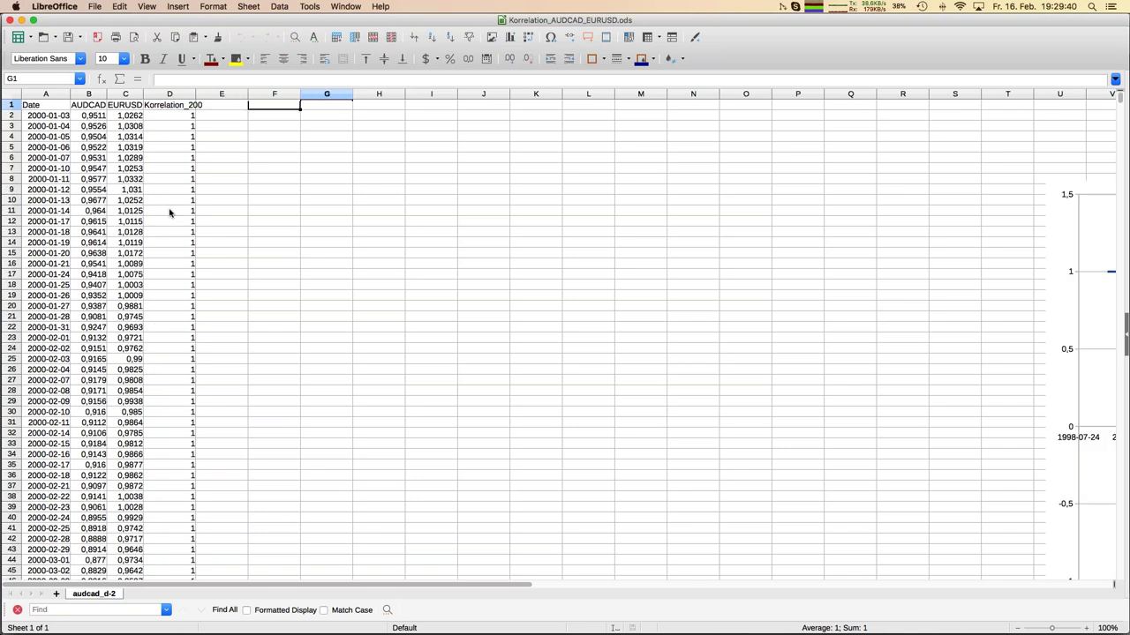
{"action": "key", "text": "Right"}
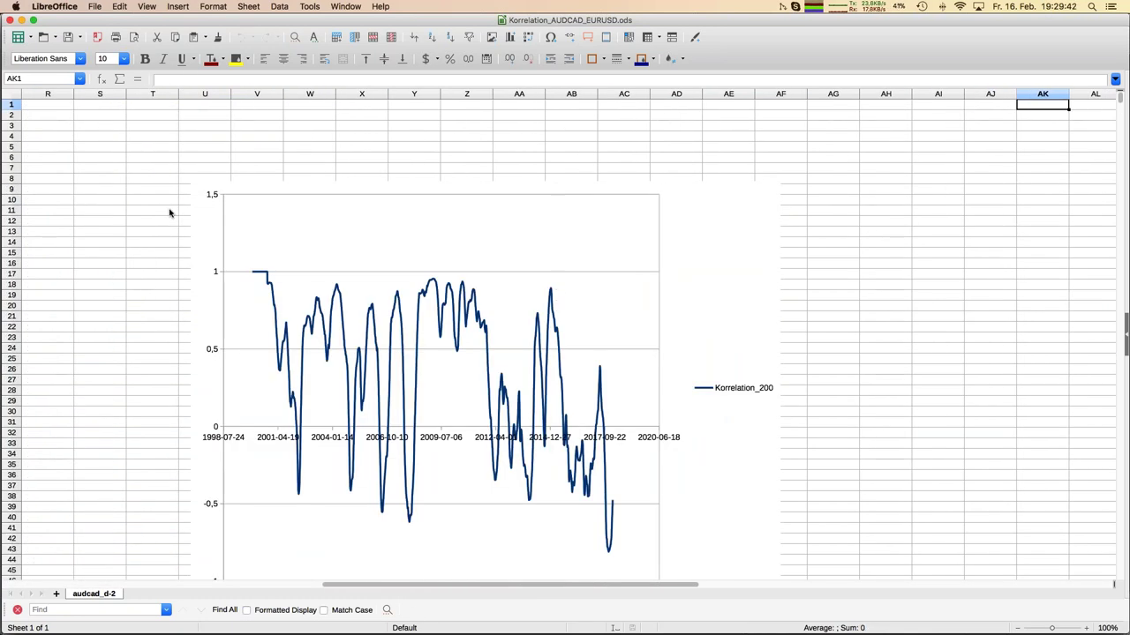
{"action": "key", "text": "Right"}
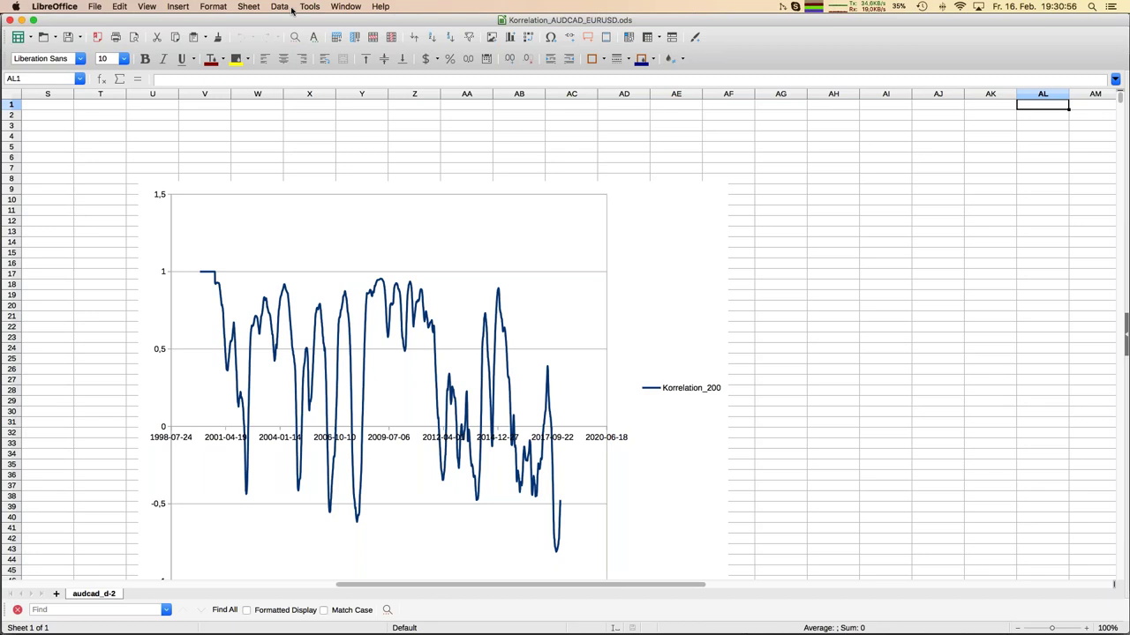
Step: Switch to Korrelation_GBPUSD_EURUSD.ods and view its GBPUSD and EURUSD price chart
{"action": "left_click", "coordinate": [354, 9]}
{"action": "left_click", "coordinate": [212, 144]}
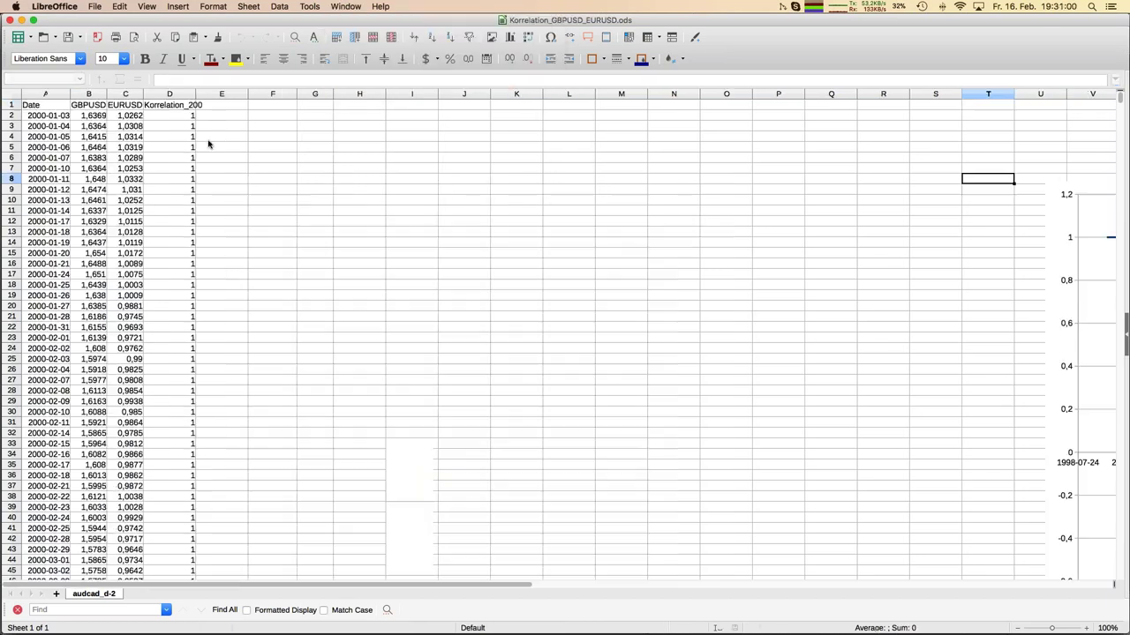
{"action": "left_click", "coordinate": [156, 151]}
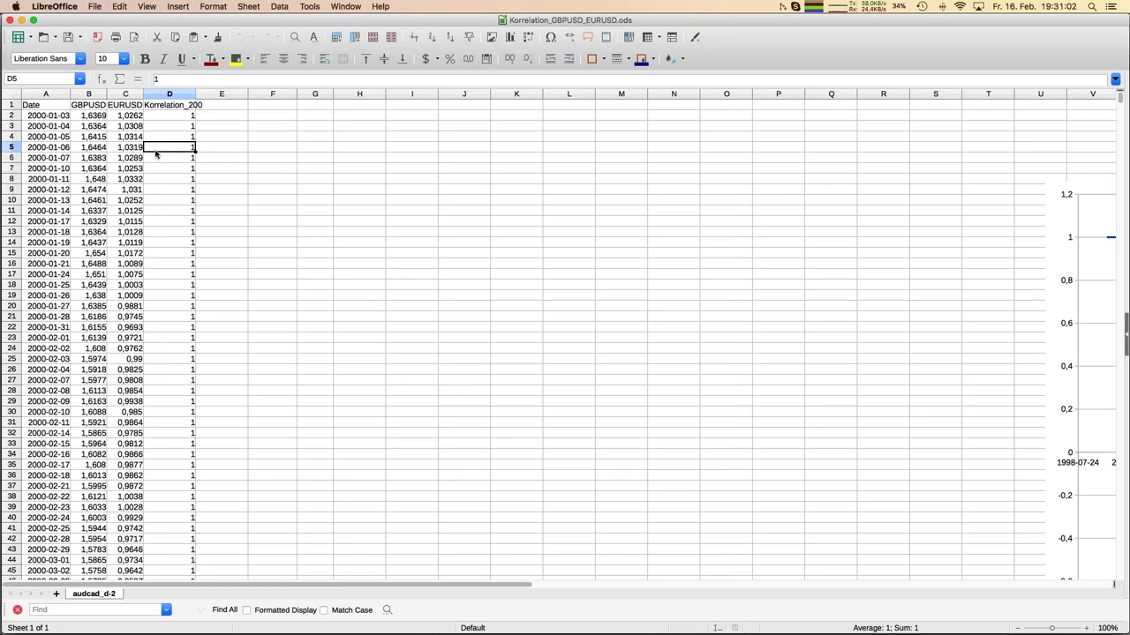
{"action": "key", "text": "Page_Down"}
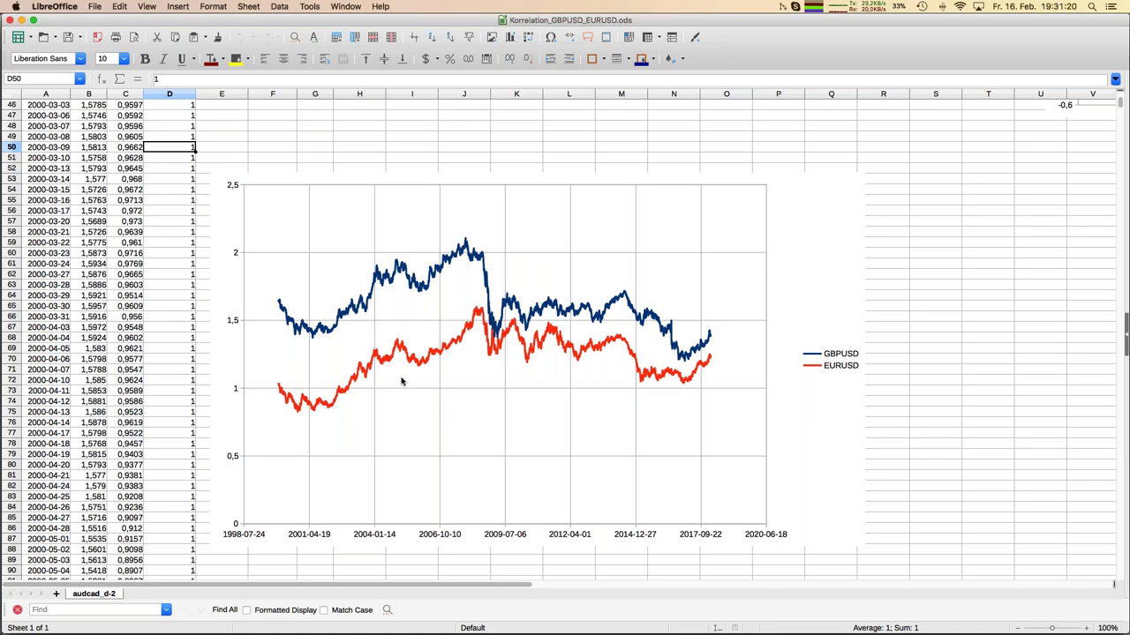
Step: Examine the Korrelation_200 chart of the GBPUSD/EURUSD spreadsheet, located beyond the data in row 1's far columns
{"action": "left_click", "coordinate": [254, 135]}
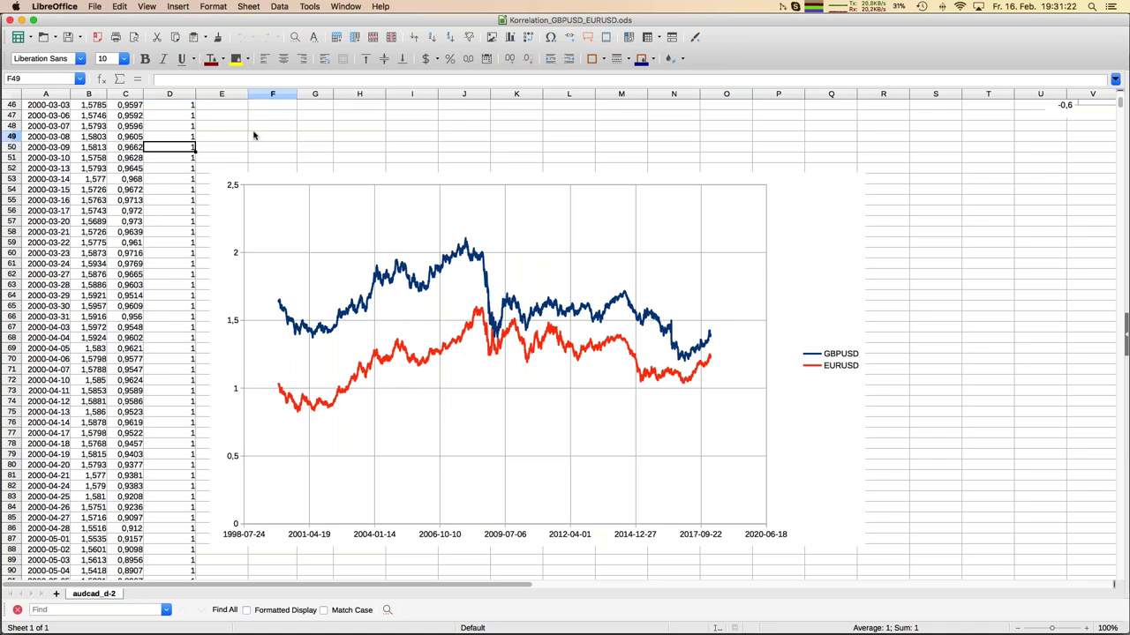
{"action": "key", "text": "ctrl+Up"}
{"action": "key", "text": "Right"}
{"action": "key", "text": "Right"}
{"action": "key", "text": "Right"}
{"action": "key", "text": "Right"}
{"action": "key", "text": "Right"}
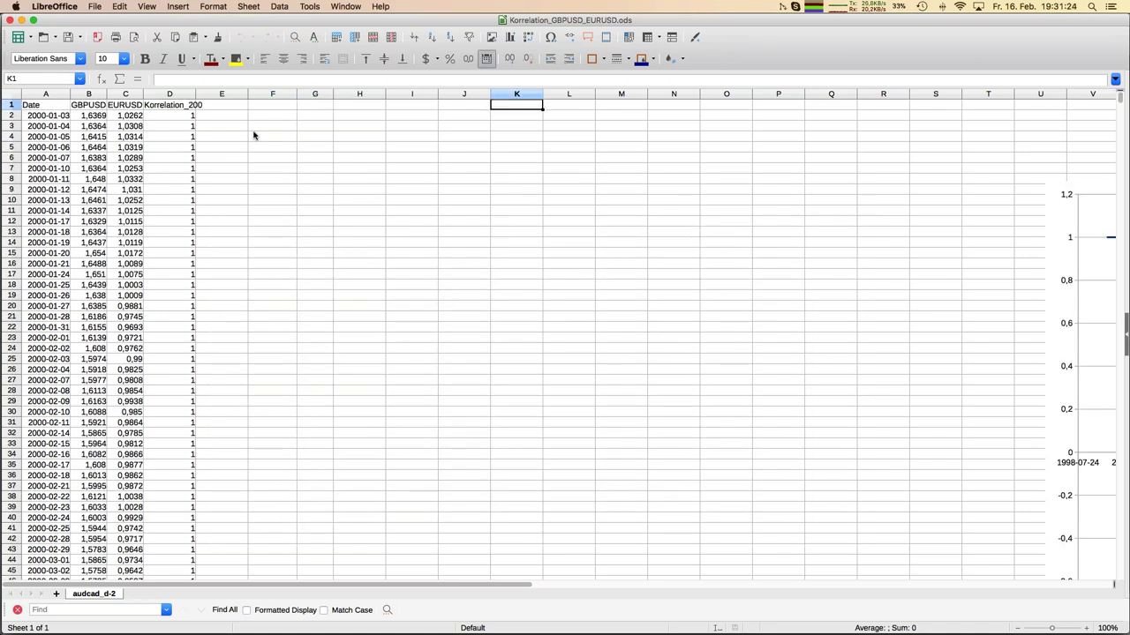
{"action": "key", "text": "Right"}
{"action": "key", "text": "Right"}
{"action": "key", "text": "Right"}
{"action": "key", "text": "Right"}
{"action": "key", "text": "Right"}
{"action": "key", "text": "Right"}
{"action": "key", "text": "Right"}
{"action": "key", "text": "Right"}
{"action": "key", "text": "Right"}
{"action": "key", "text": "Right"}
{"action": "key", "text": "Right"}
{"action": "key", "text": "Right"}
{"action": "key", "text": "Right"}
{"action": "key", "text": "Right"}
{"action": "key", "text": "Right"}
{"action": "key", "text": "Right"}
{"action": "key", "text": "Right"}
{"action": "key", "text": "Right"}
{"action": "key", "text": "Right"}
{"action": "key", "text": "Right"}
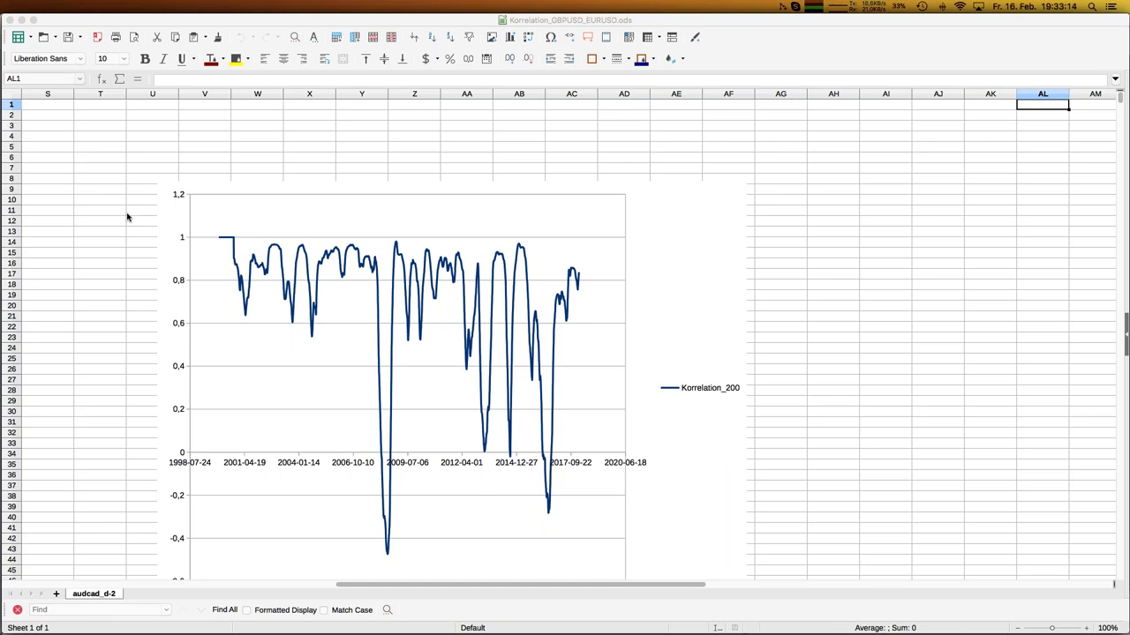
Step: Switch to the presentation JFD_Brokers_Webinar_Korrelation_EN_20180216.odp and show the slide on JFD add-ons for correlation
{"action": "mouse_move", "coordinate": [3, 244]}
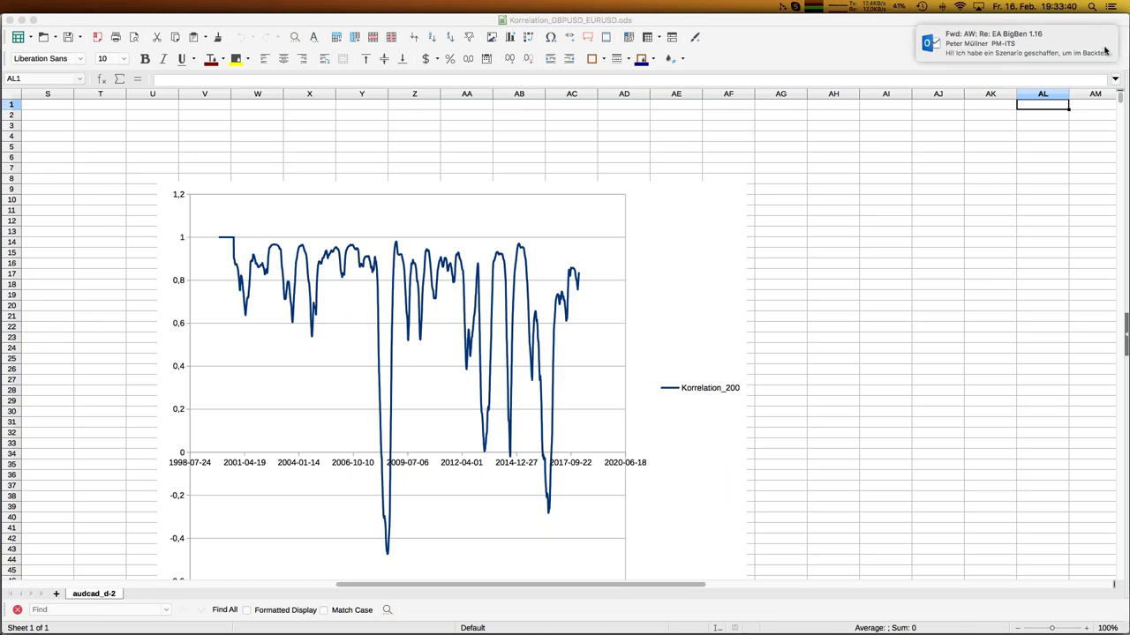
{"action": "mouse_move", "coordinate": [4, 221]}
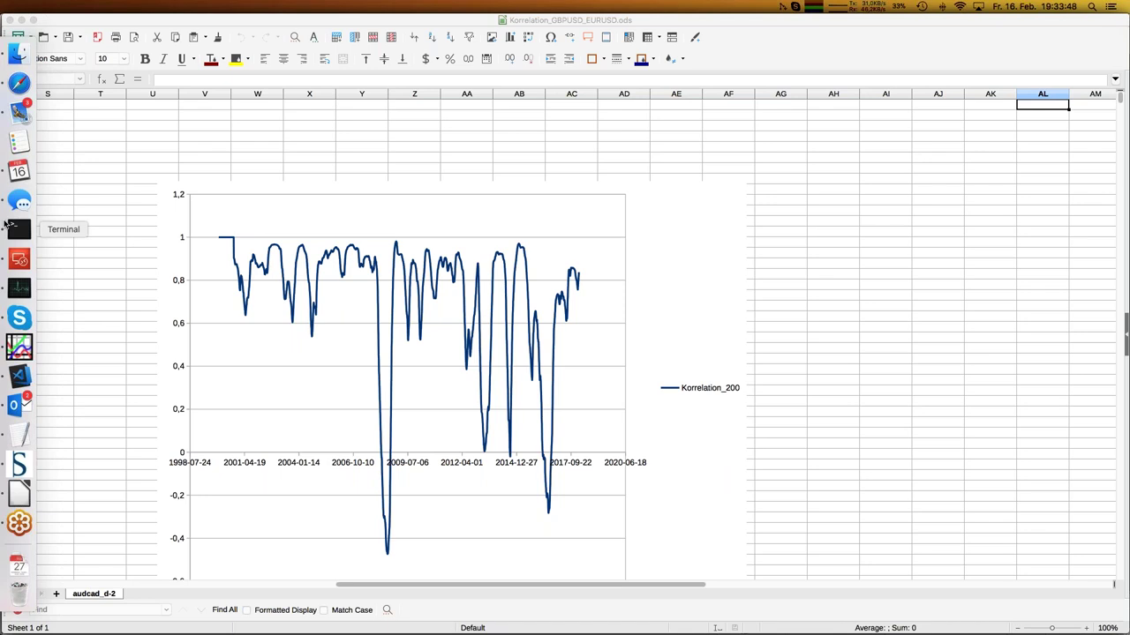
{"action": "left_click", "coordinate": [12, 495]}
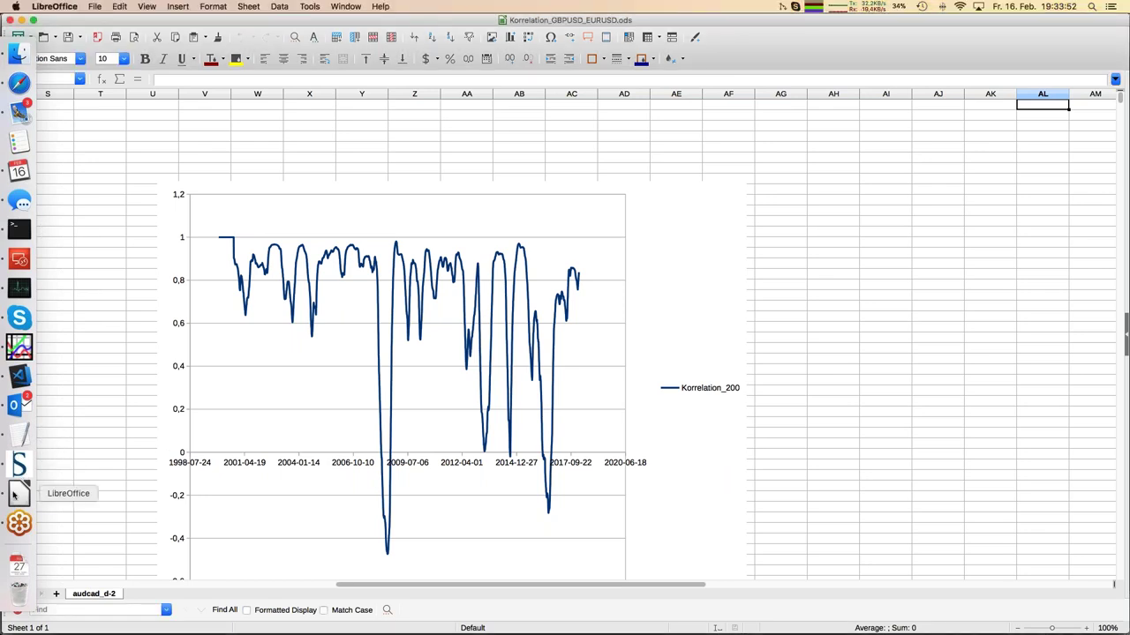
{"action": "left_click", "coordinate": [351, 6]}
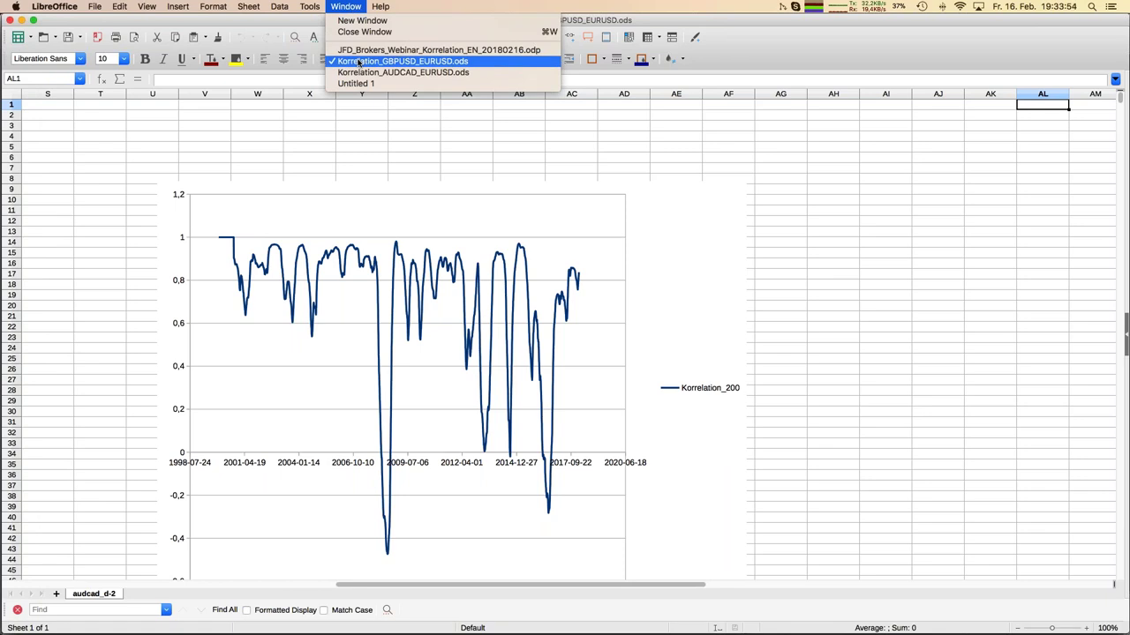
{"action": "left_click", "coordinate": [397, 58]}
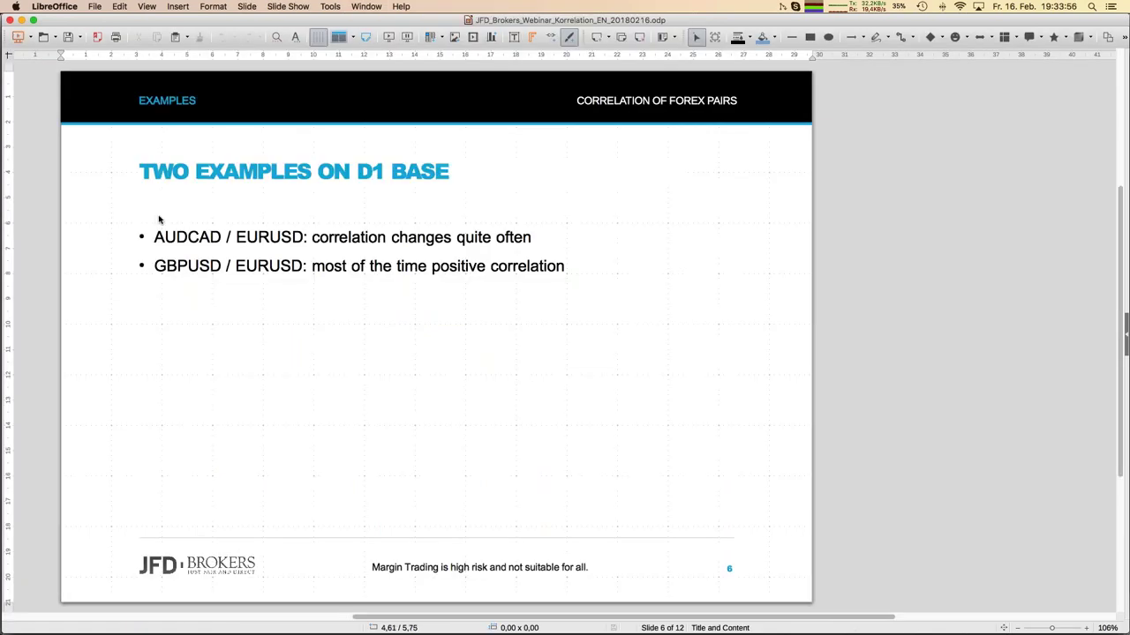
{"action": "key", "text": "Page_Down"}
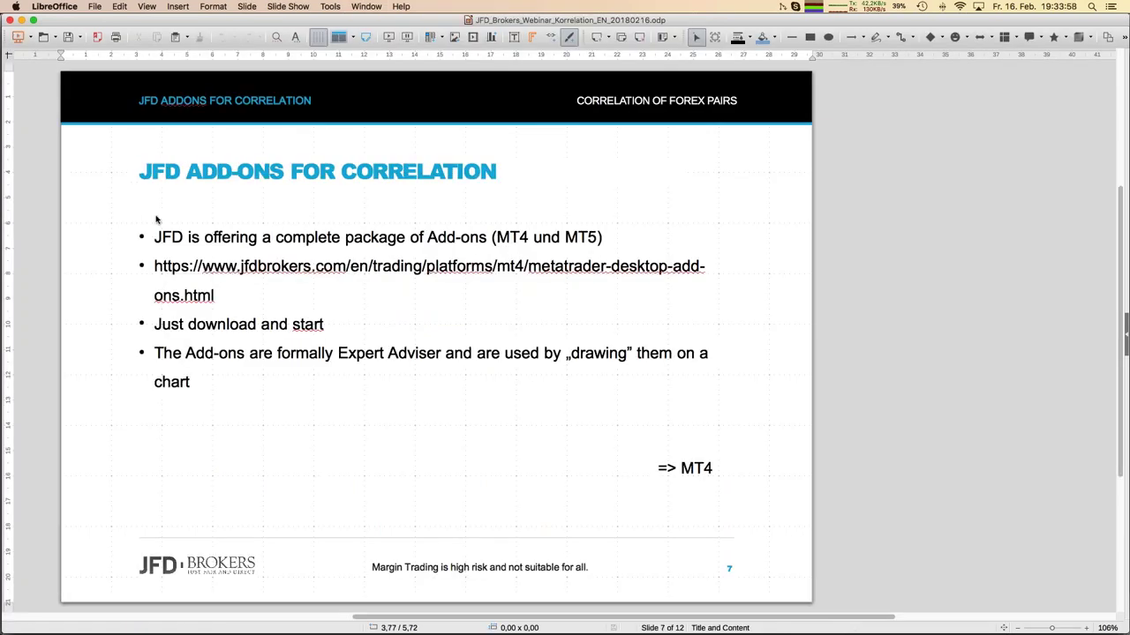
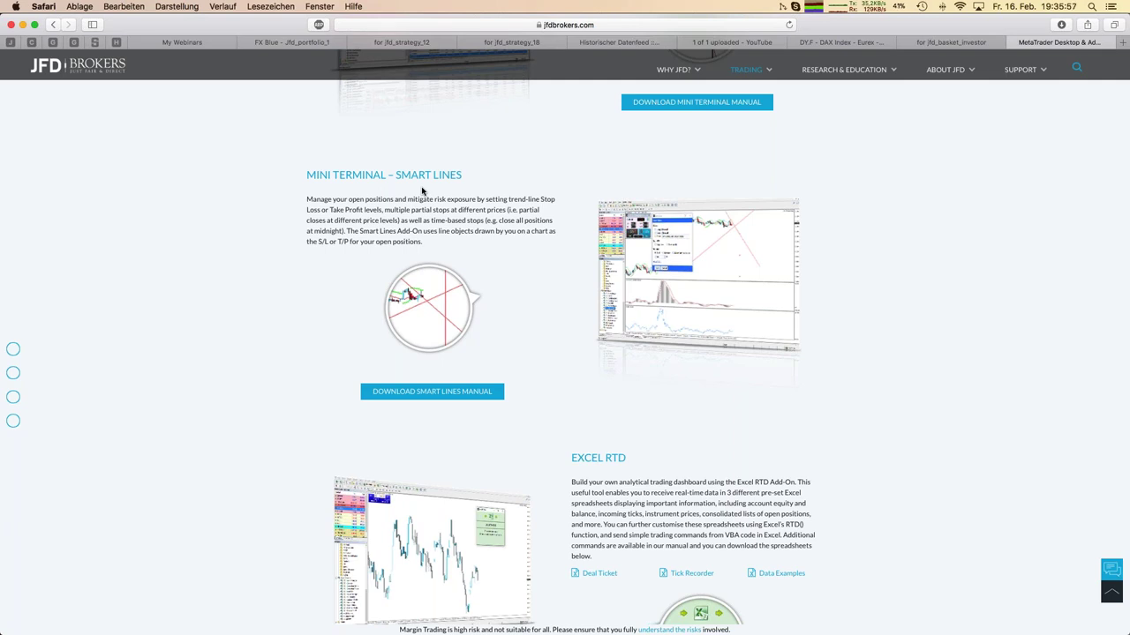
Step: Read through the MetaTrader add-ons on the JFD Brokers page, from Smart Lines to Correlation Trader and Correlation Matrix
{"action": "scroll", "coordinate": [422, 190], "scroll_direction": "down", "scroll_amount": 5}
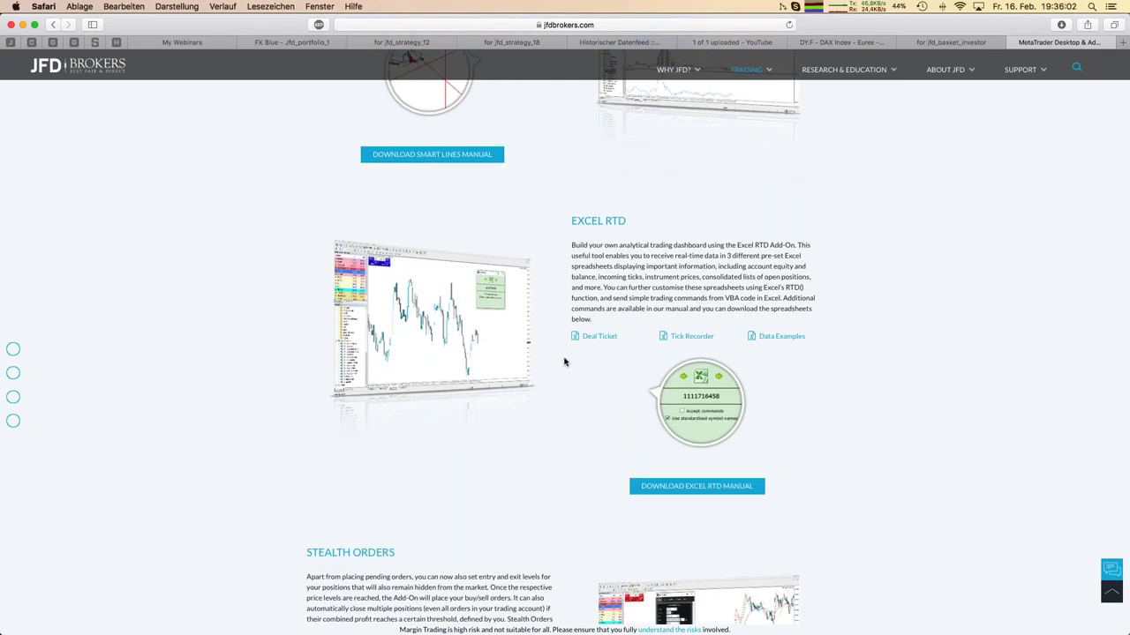
{"action": "scroll", "coordinate": [560, 396], "scroll_direction": "down", "scroll_amount": 8}
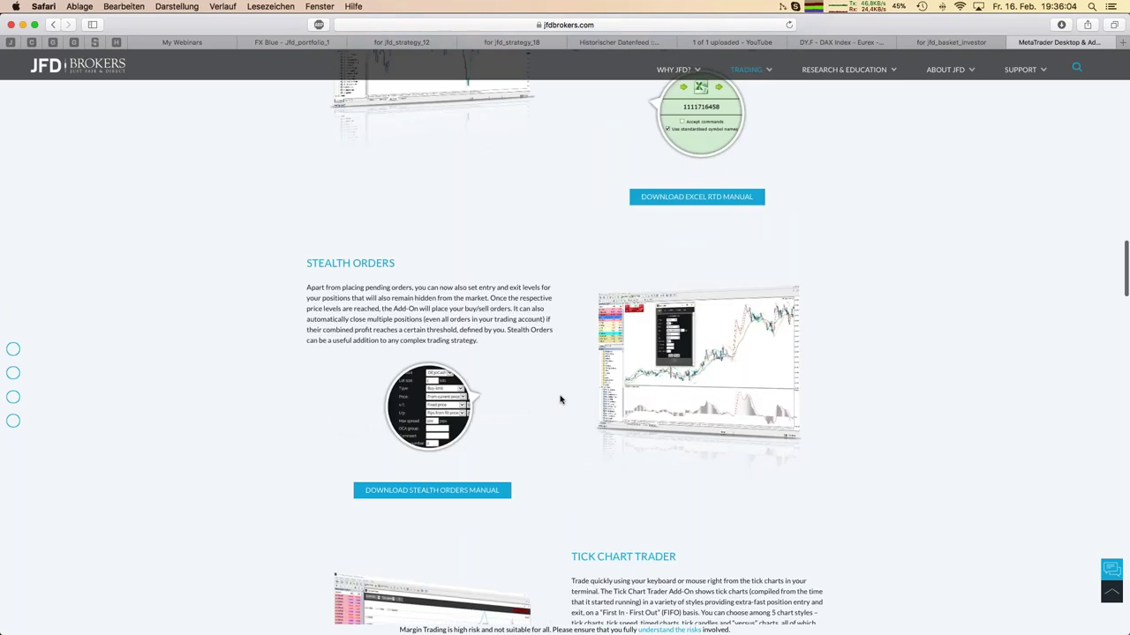
{"action": "scroll", "coordinate": [560, 400], "scroll_direction": "down", "scroll_amount": 4}
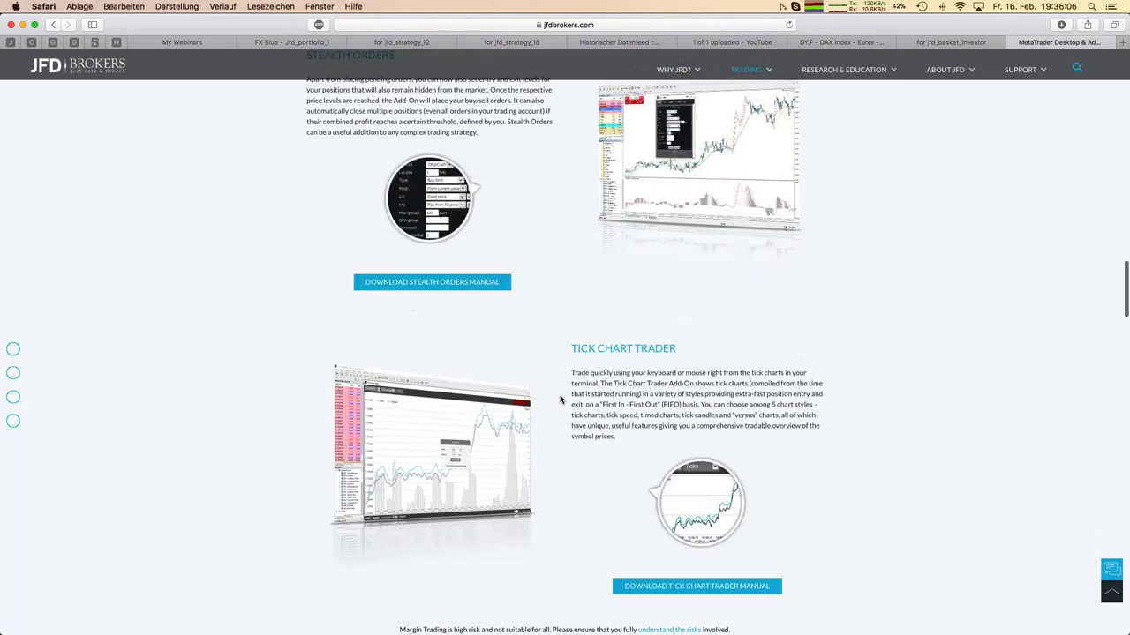
{"action": "scroll", "coordinate": [559, 399], "scroll_direction": "down", "scroll_amount": 4}
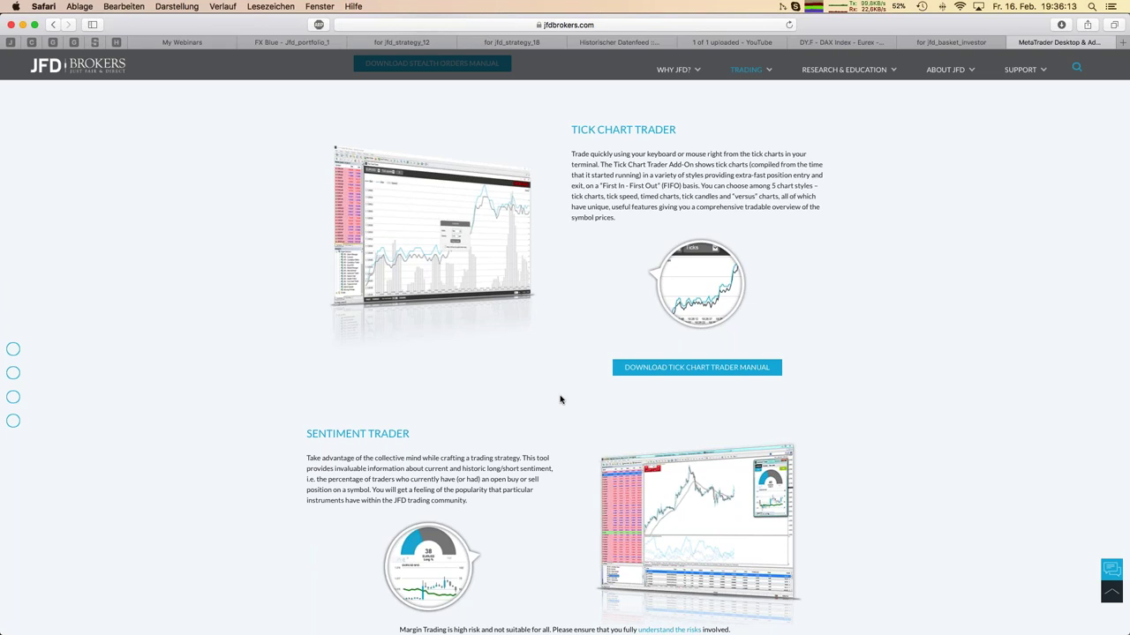
{"action": "scroll", "coordinate": [560, 400], "scroll_direction": "down", "scroll_amount": 7}
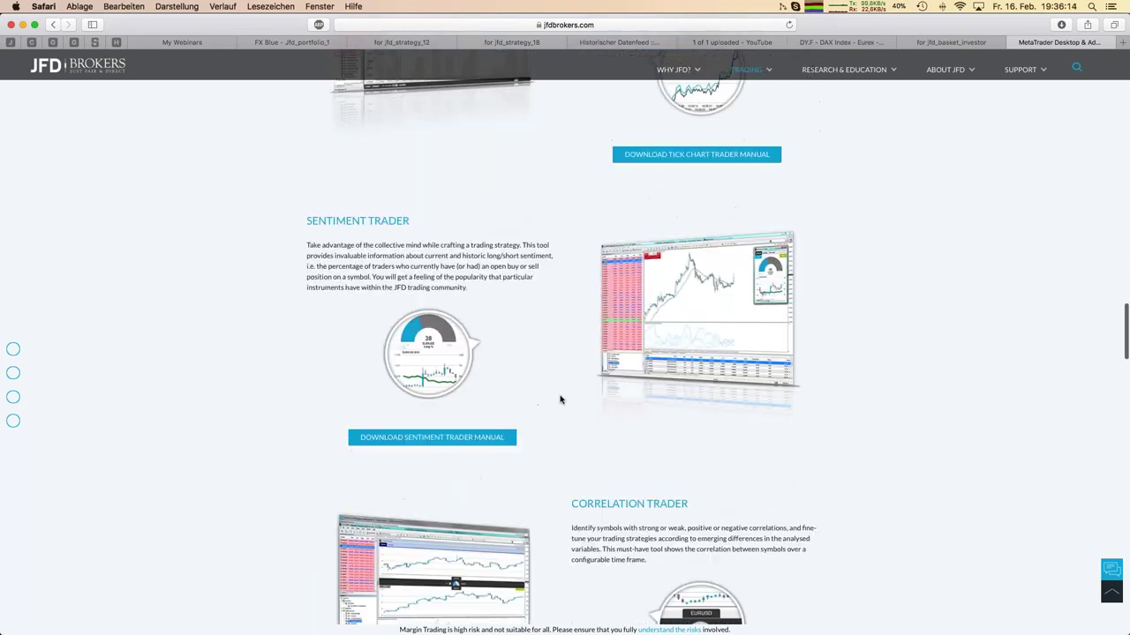
{"action": "scroll", "coordinate": [560, 399], "scroll_direction": "down", "scroll_amount": 7}
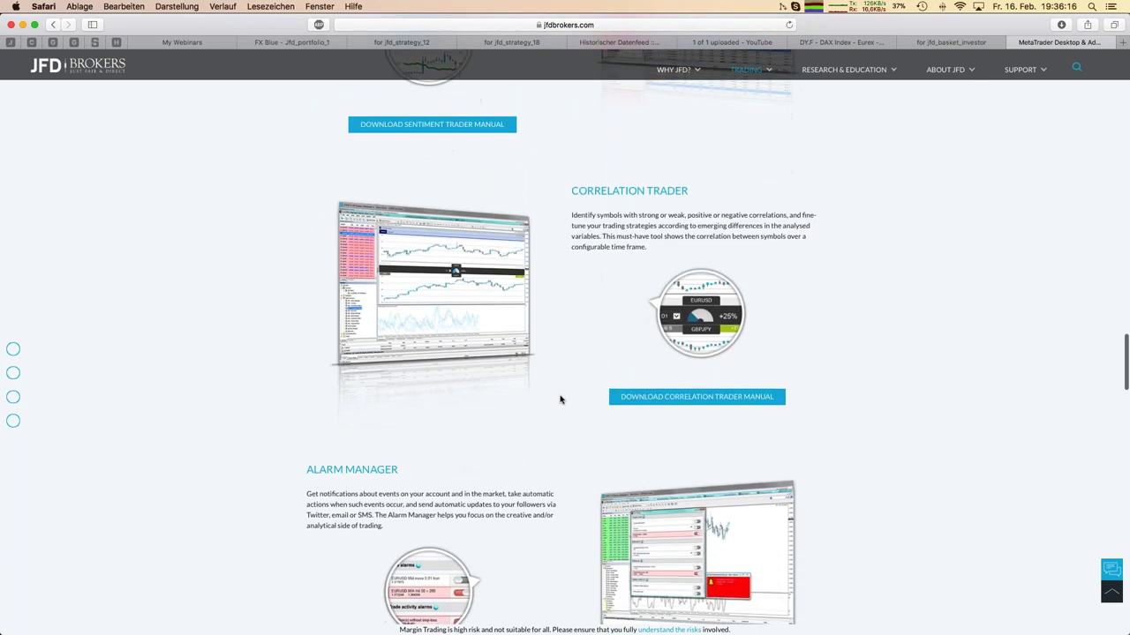
{"action": "scroll", "coordinate": [574, 280], "scroll_direction": "down", "scroll_amount": 9}
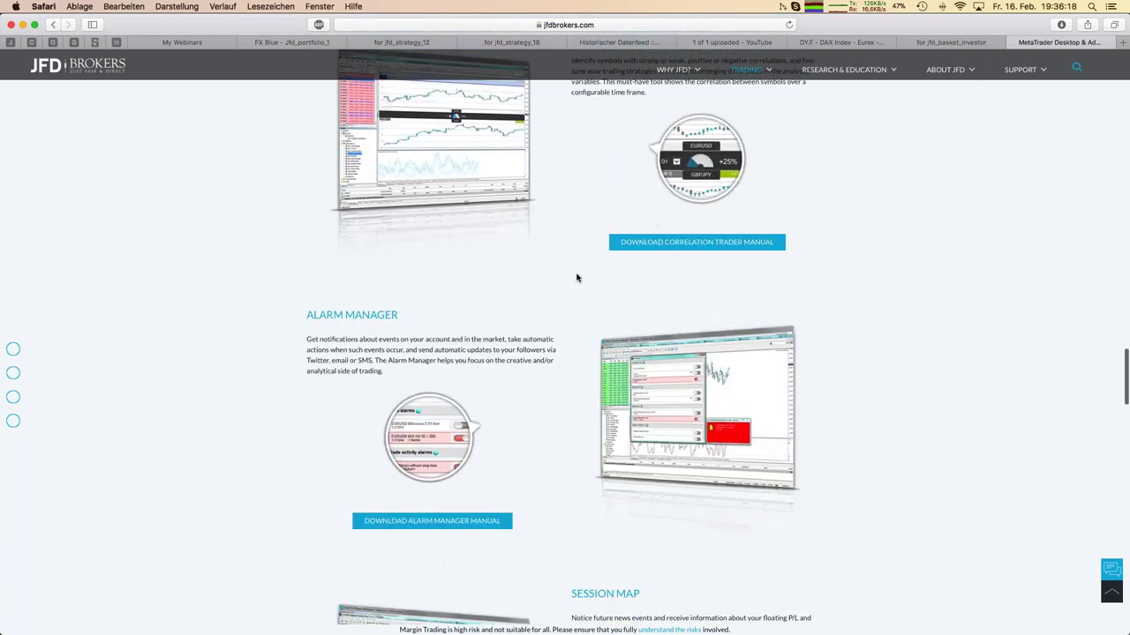
{"action": "scroll", "coordinate": [576, 277], "scroll_direction": "down", "scroll_amount": 7}
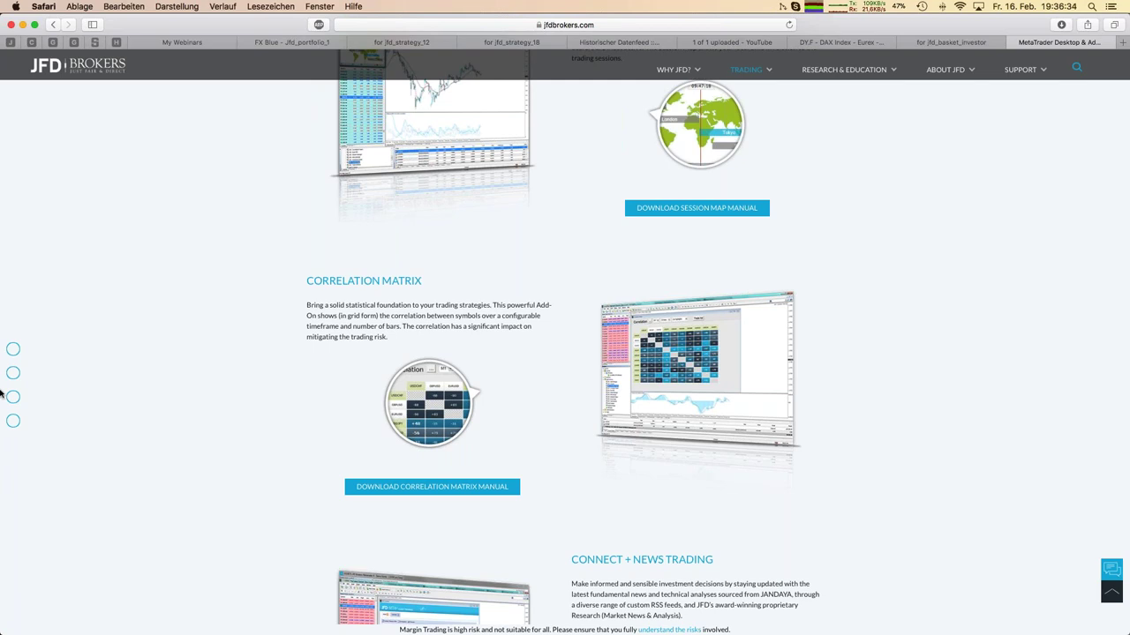
Step: Switch to Microsoft Remote Desktop and open the Downloads folder from the Robotrading EA folder window
{"action": "mouse_move", "coordinate": [4, 393]}
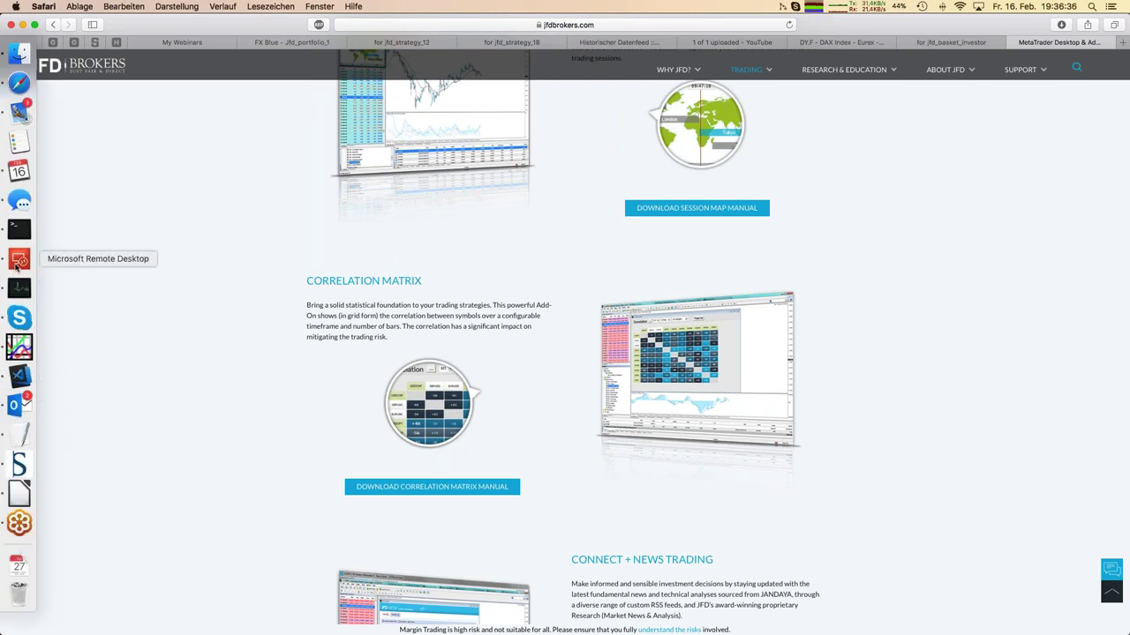
{"action": "left_click", "coordinate": [17, 261]}
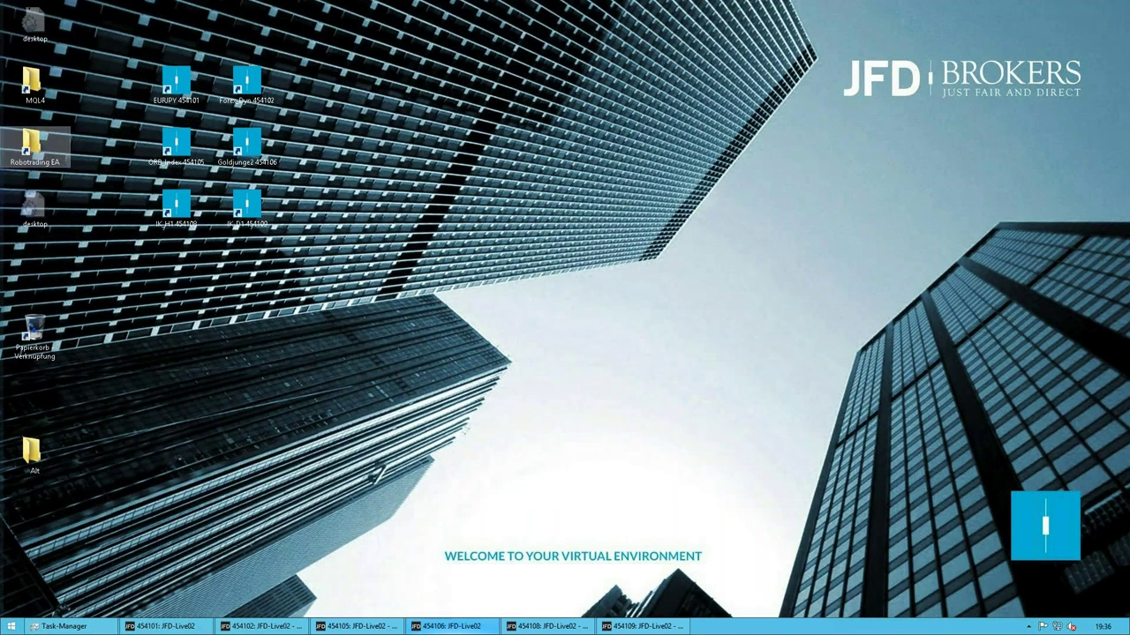
{"action": "double_click", "coordinate": [35, 145]}
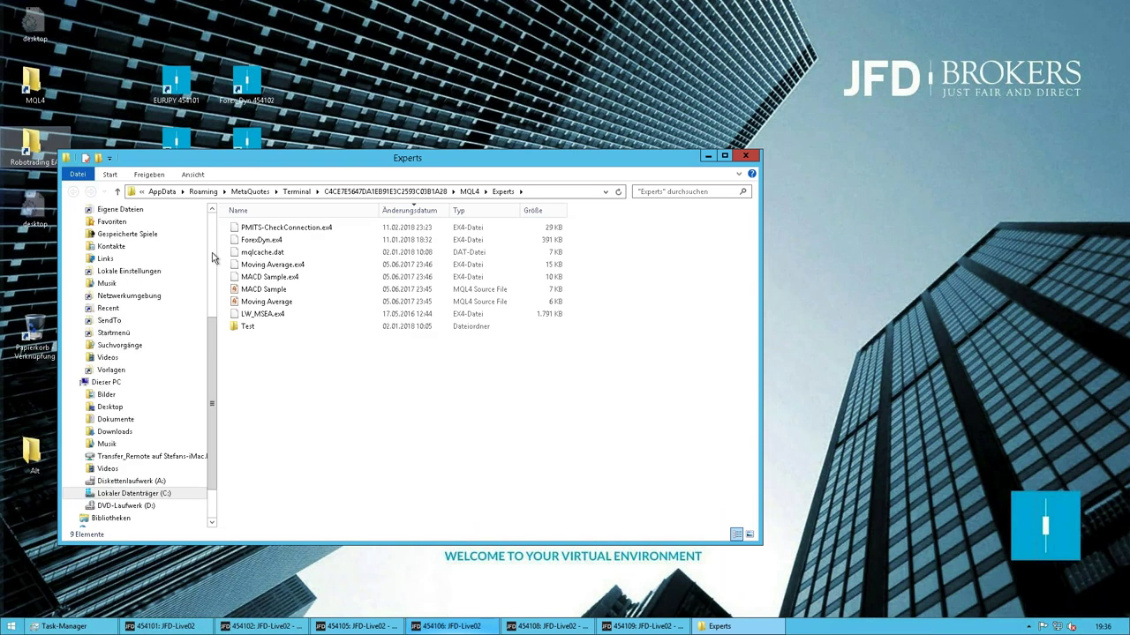
{"action": "scroll", "coordinate": [212, 223], "scroll_direction": "up", "scroll_amount": 5}
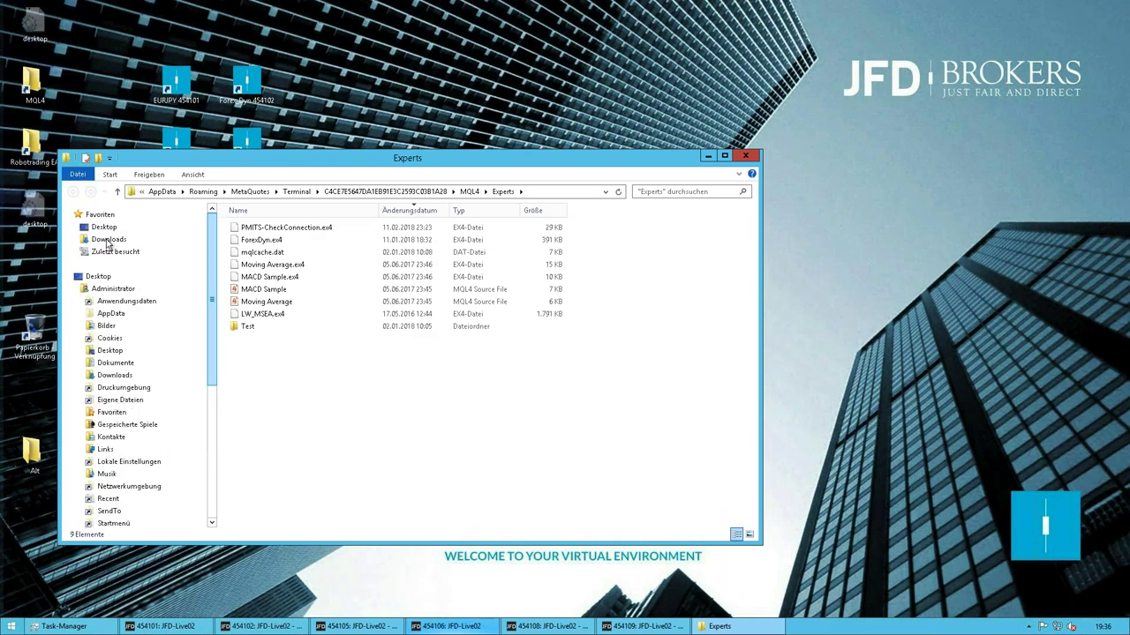
{"action": "left_click", "coordinate": [108, 239]}
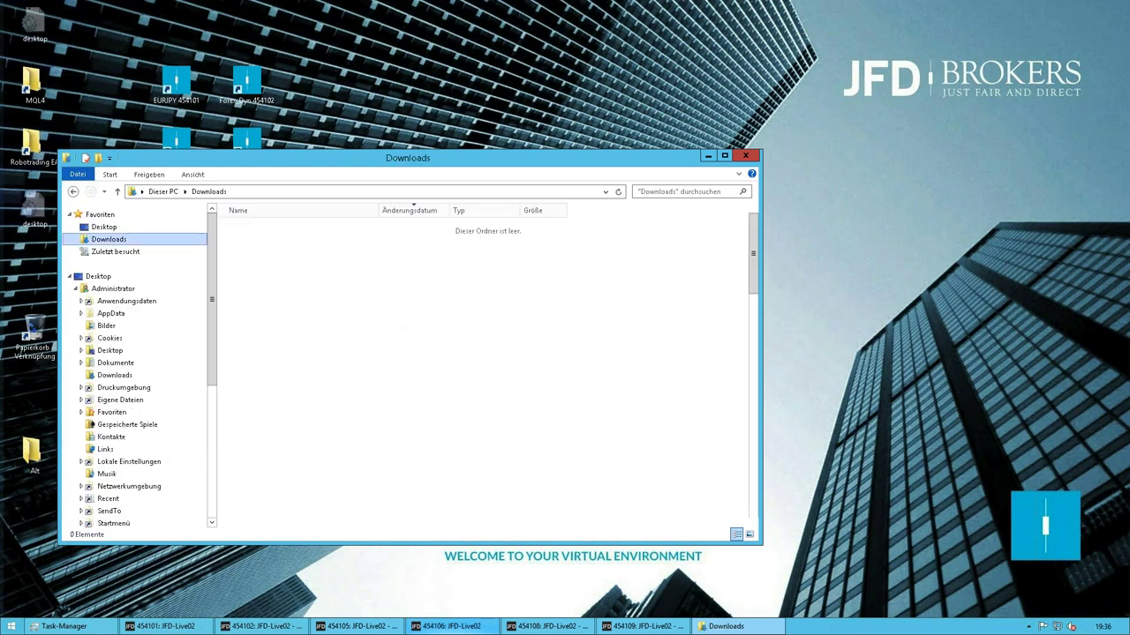
Step: Look through the Downloads folder's file list down to the JFD-MT4-Apps installer
{"action": "left_click_drag", "start_coordinate": [755, 274], "coordinate": [752, 415]}
{"action": "left_click_drag", "start_coordinate": [741, 625], "coordinate": [755, 521]}
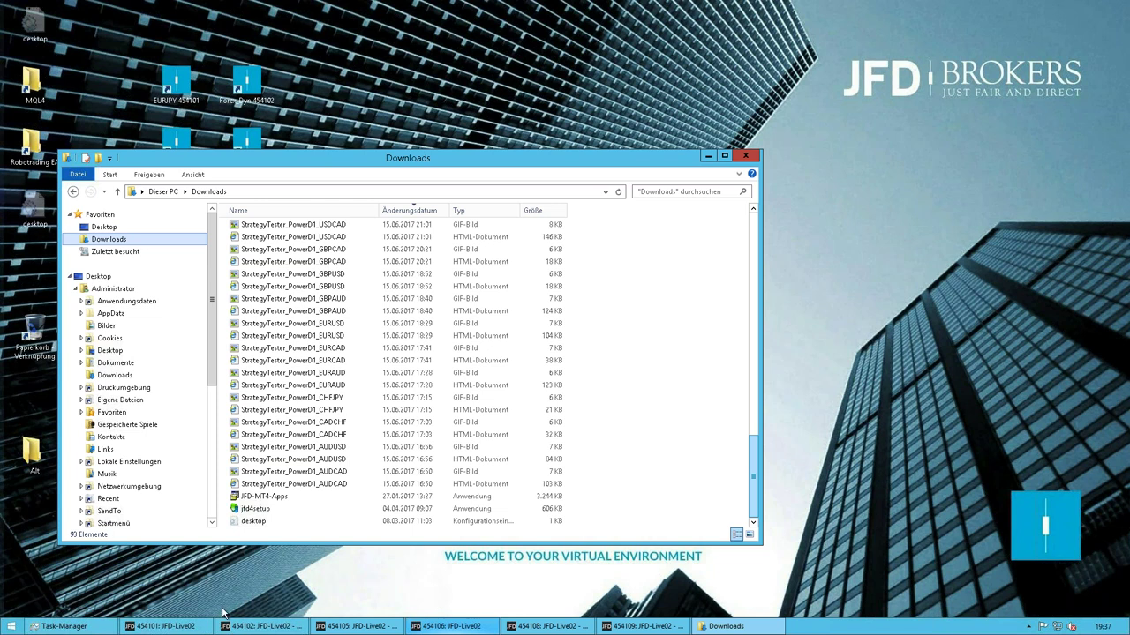
Step: Switch to the first JFD-Live02 MetaTrader terminal and display its Navigator and Market Watch
{"action": "left_click", "coordinate": [161, 627]}
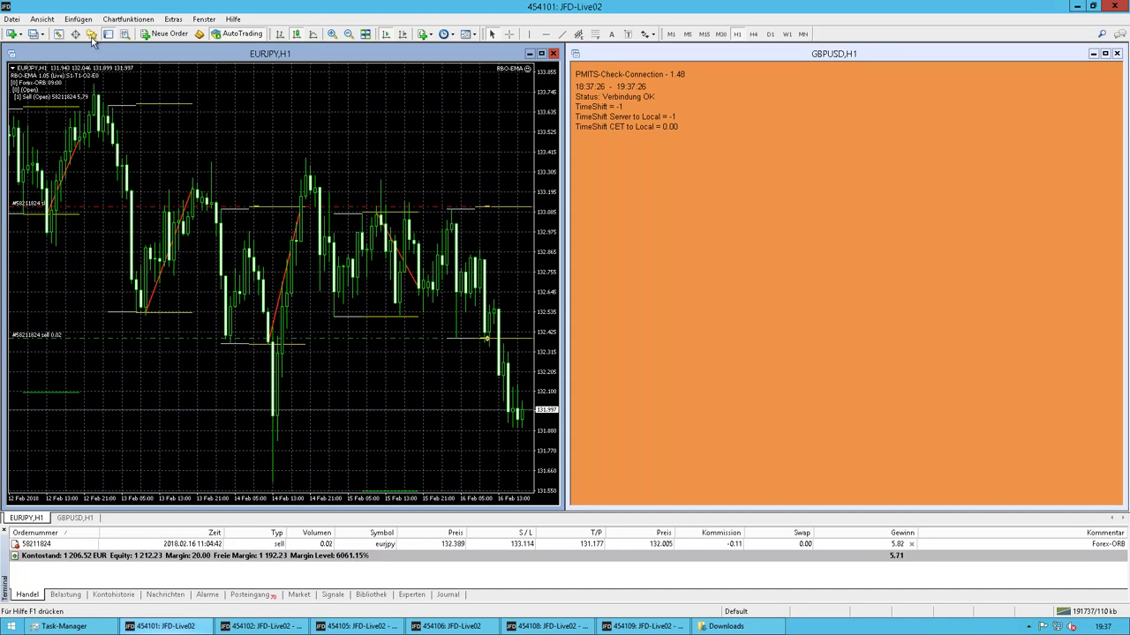
{"action": "left_click", "coordinate": [92, 35]}
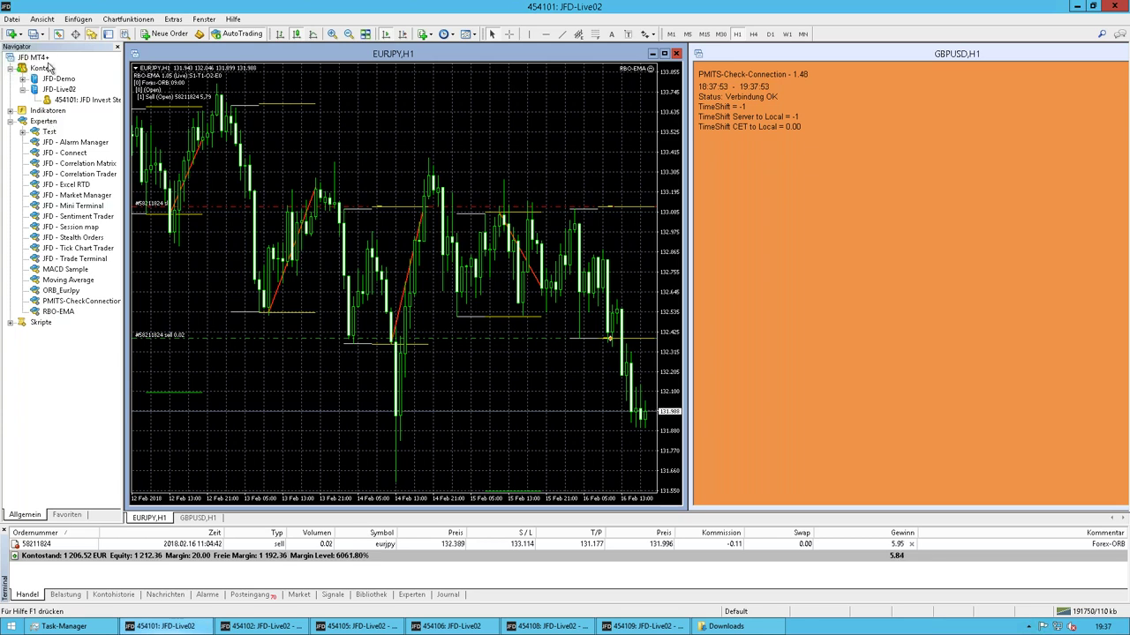
{"action": "left_click", "coordinate": [61, 35]}
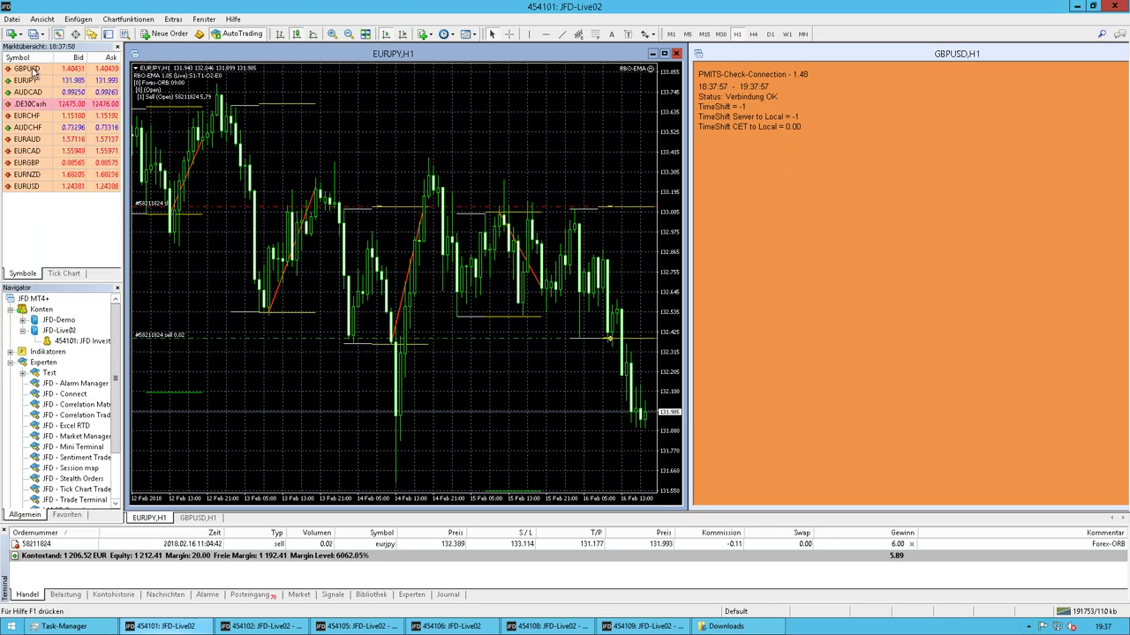
Step: Open a new GBPUSD chart and attach the JFD - Correlation Matrix expert to it with its default settings
{"action": "right_click", "coordinate": [34, 70]}
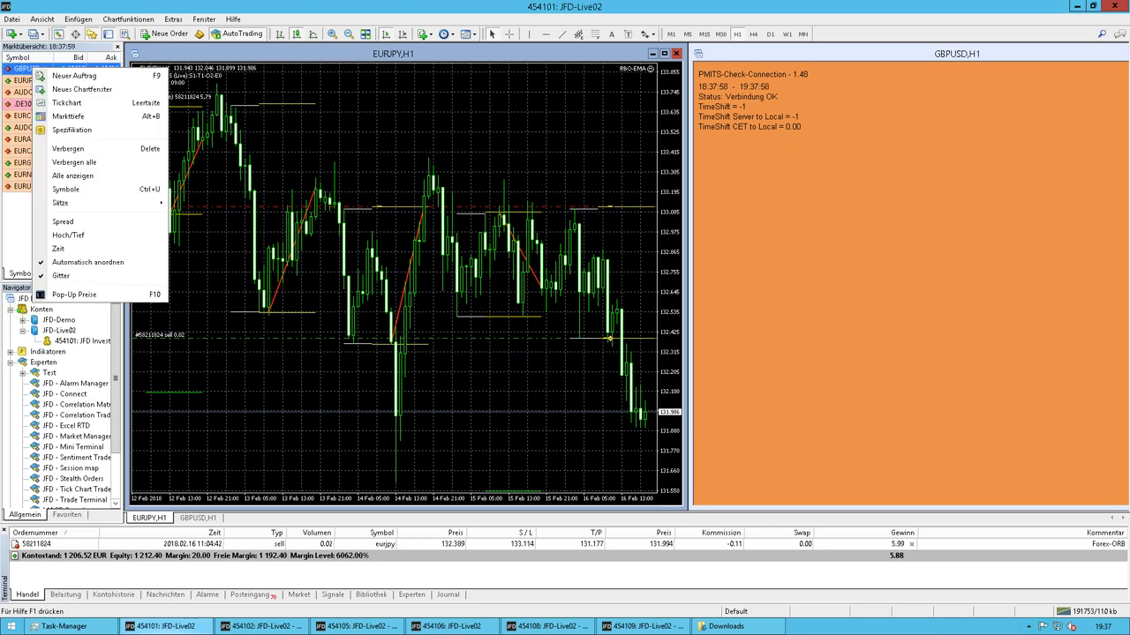
{"action": "left_click", "coordinate": [75, 89]}
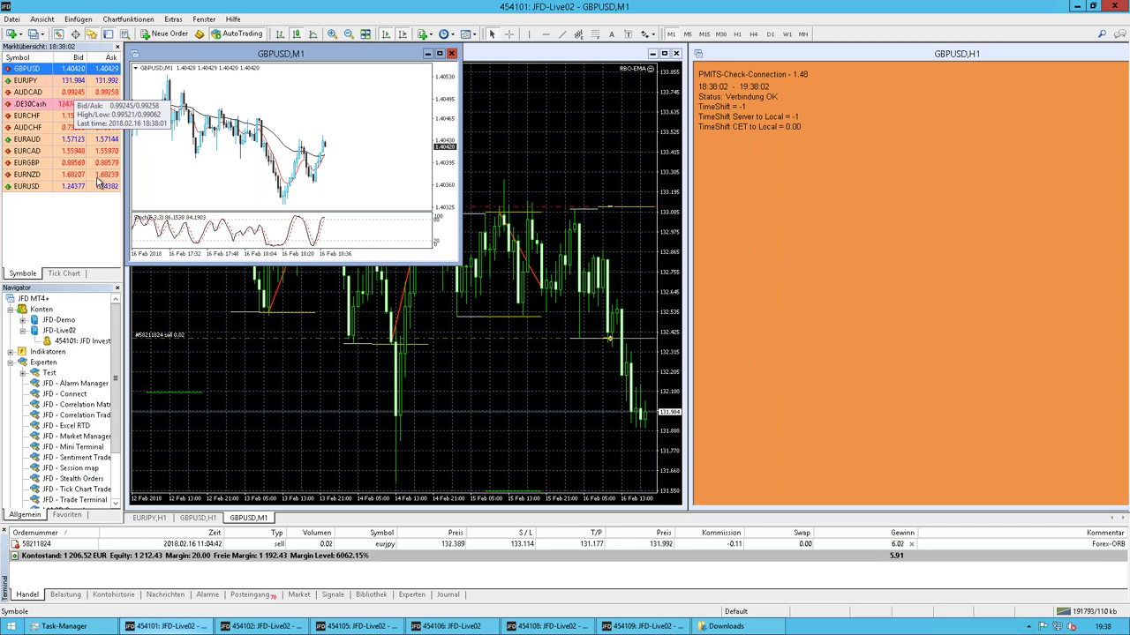
{"action": "scroll", "coordinate": [115, 439], "scroll_direction": "down", "scroll_amount": 2}
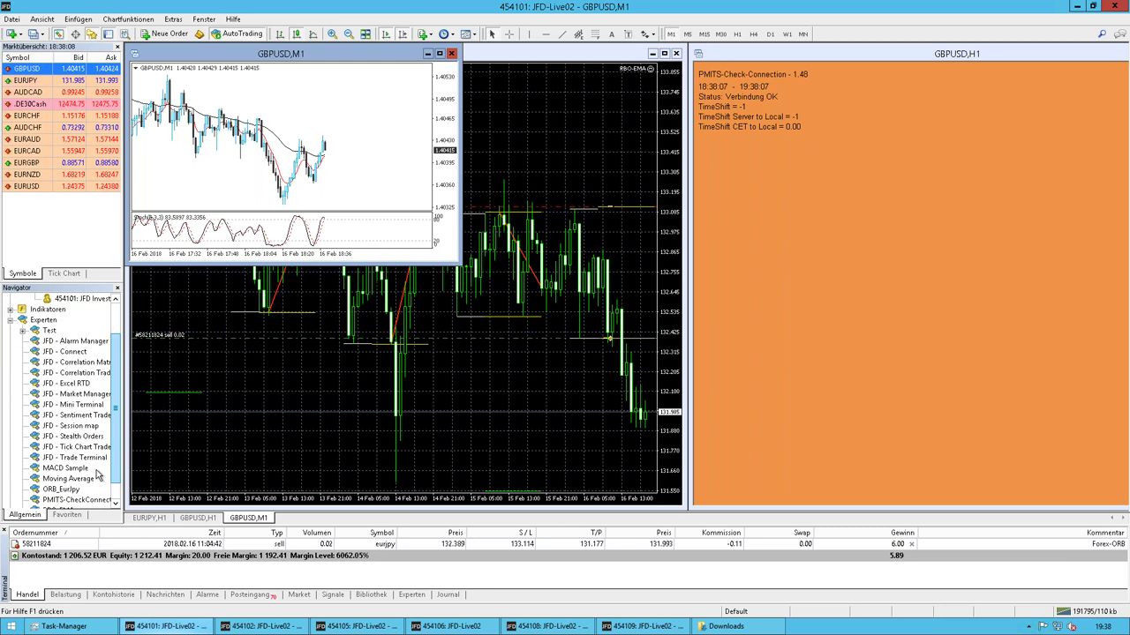
{"action": "left_click", "coordinate": [81, 363]}
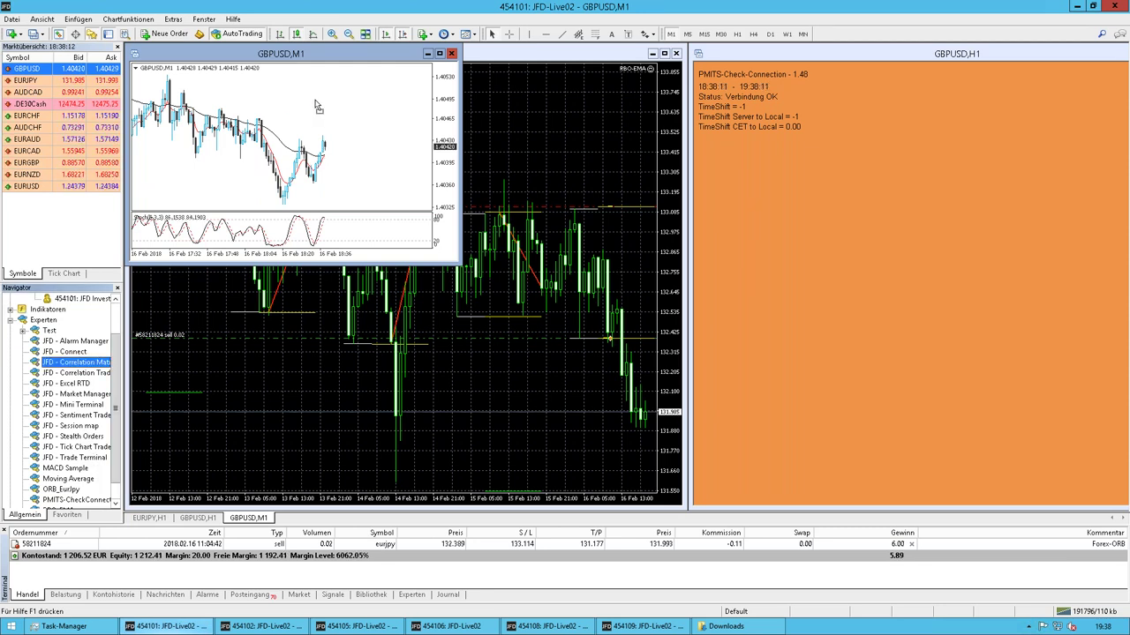
{"action": "left_click_drag", "start_coordinate": [323, 116], "coordinate": [323, 117]}
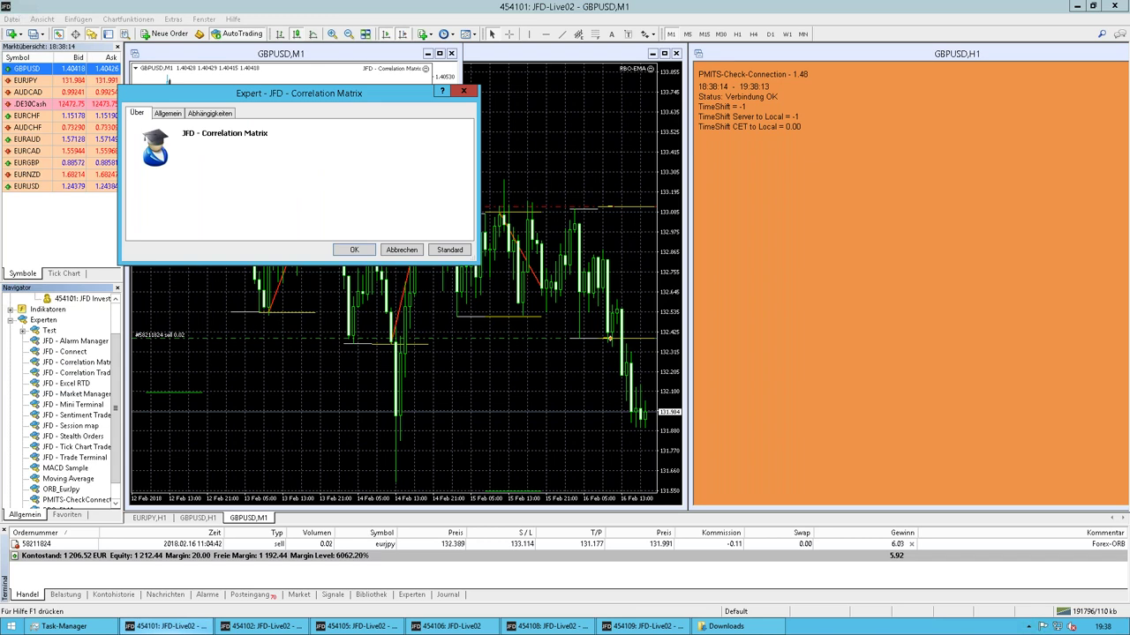
{"action": "left_click", "coordinate": [353, 250]}
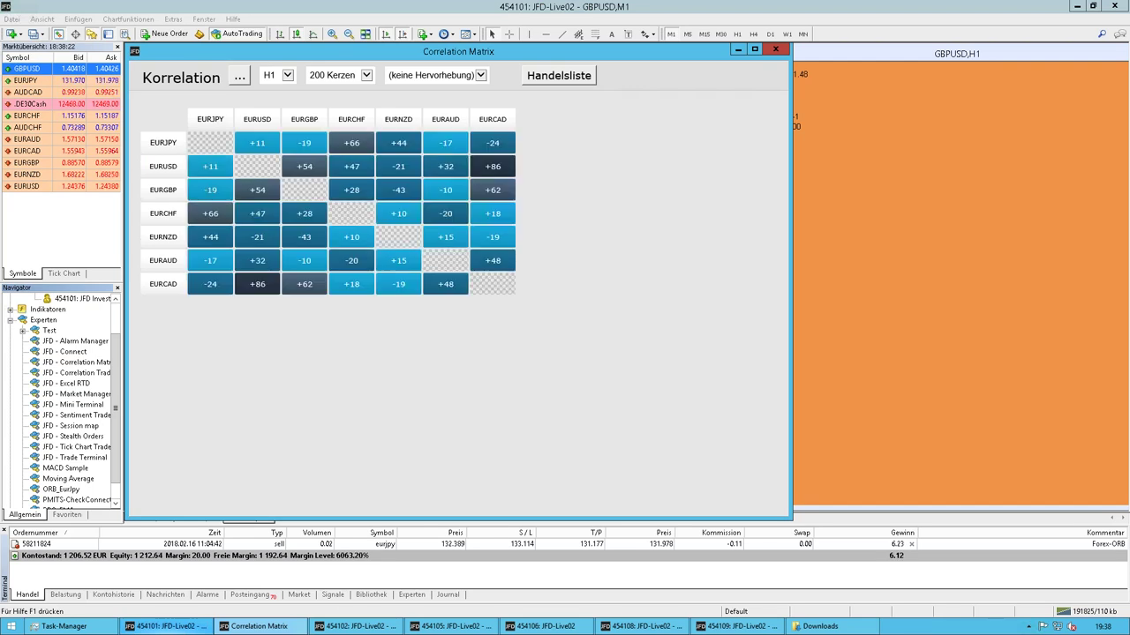
Step: Add the symbol .DE30Cash to the symbols displayed in the Correlation Matrix and save the selection
{"action": "left_click_drag", "start_coordinate": [240, 53], "coordinate": [281, 58]}
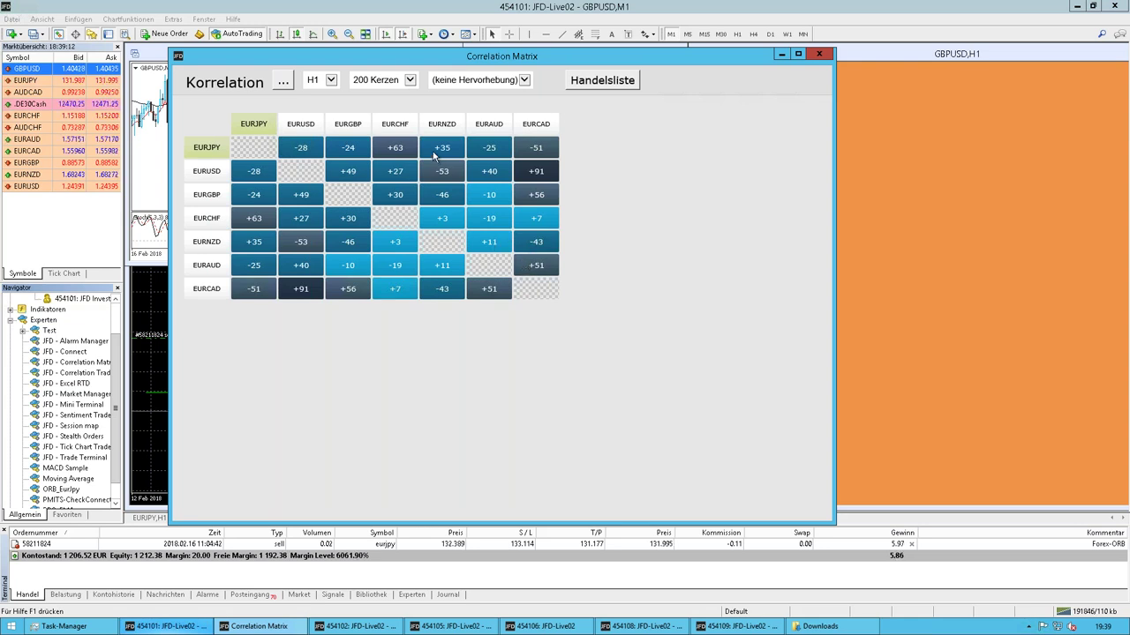
{"action": "left_click", "coordinate": [283, 81]}
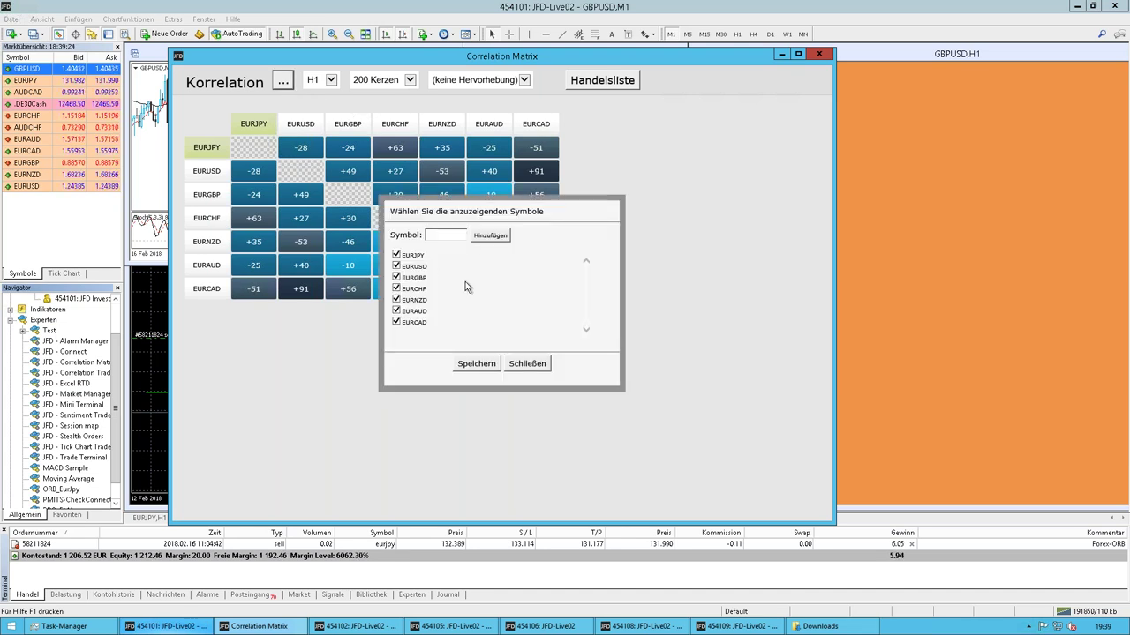
{"action": "left_click", "coordinate": [449, 237]}
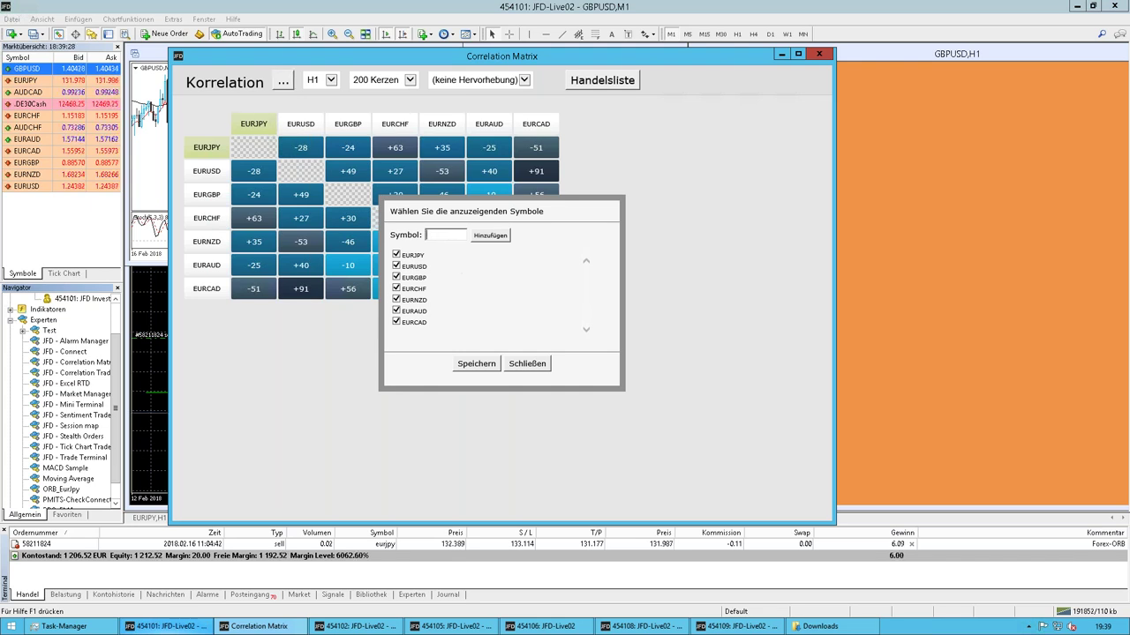
{"action": "type", "text": ".D"}
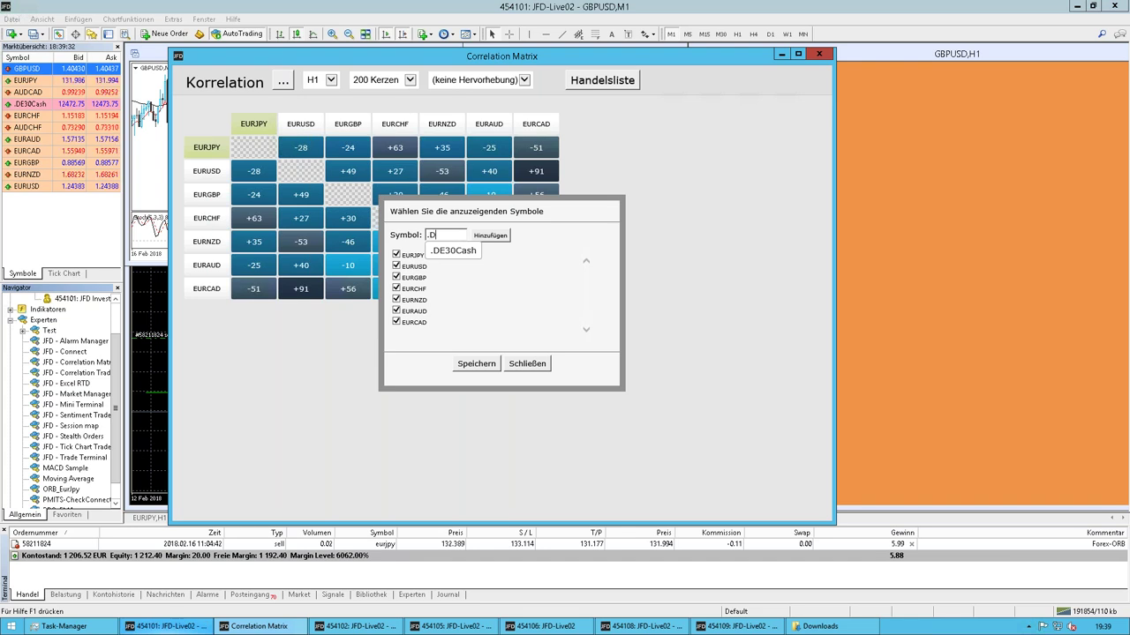
{"action": "left_click", "coordinate": [451, 252]}
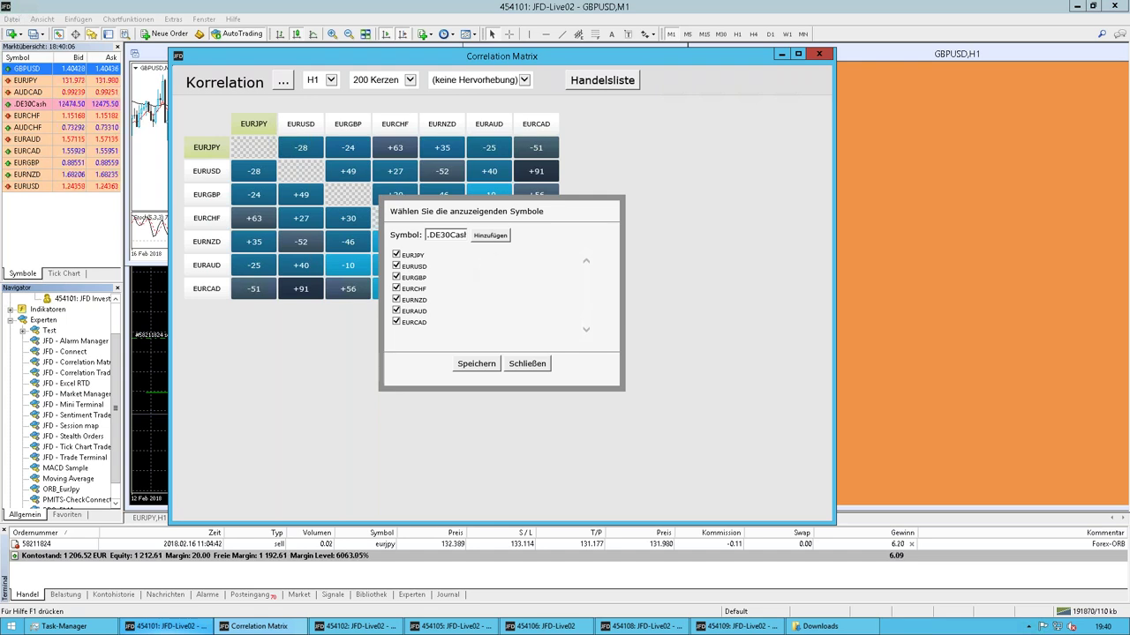
{"action": "left_click", "coordinate": [489, 235]}
{"action": "left_click", "coordinate": [481, 365]}
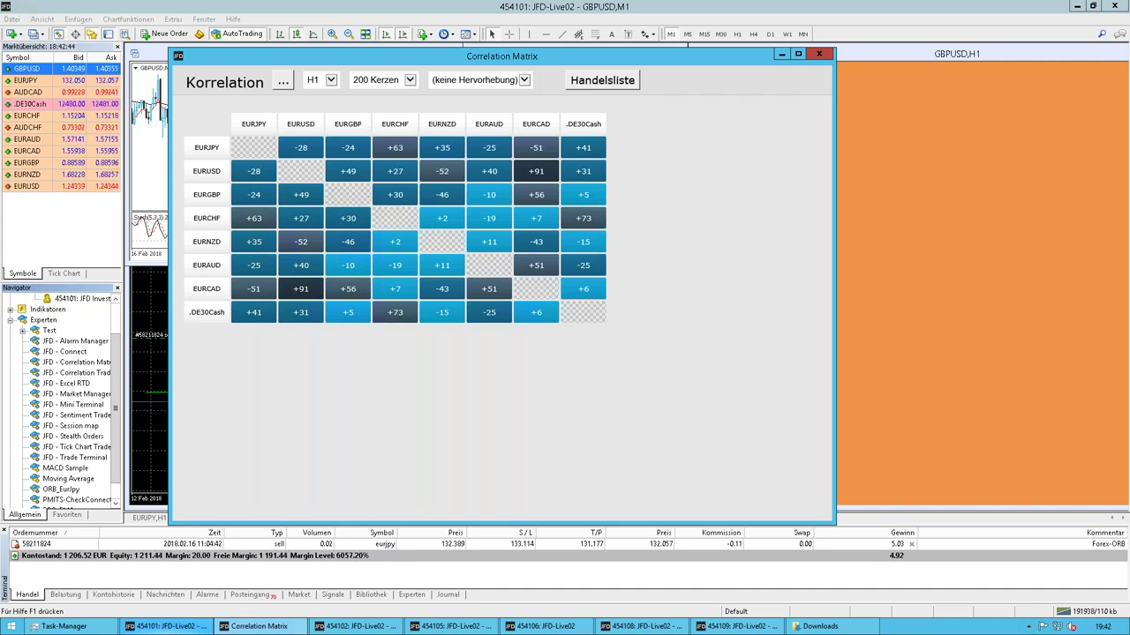
Step: View the Correlation Matrix on the D1 timeframe and return it to H1
{"action": "left_click", "coordinate": [330, 79]}
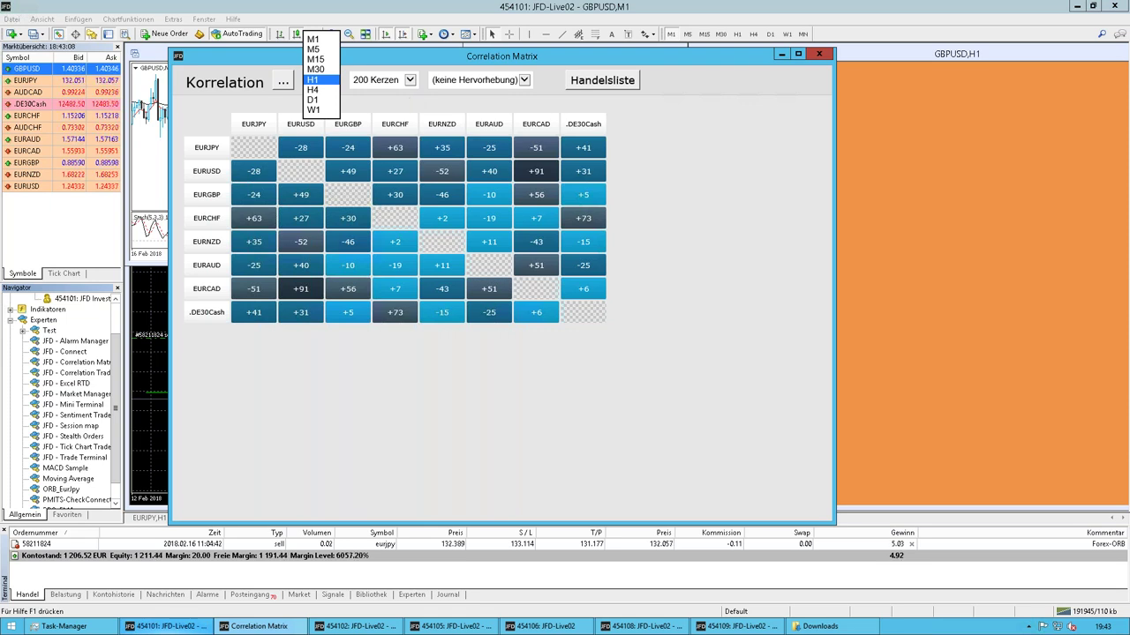
{"action": "key", "text": "Return"}
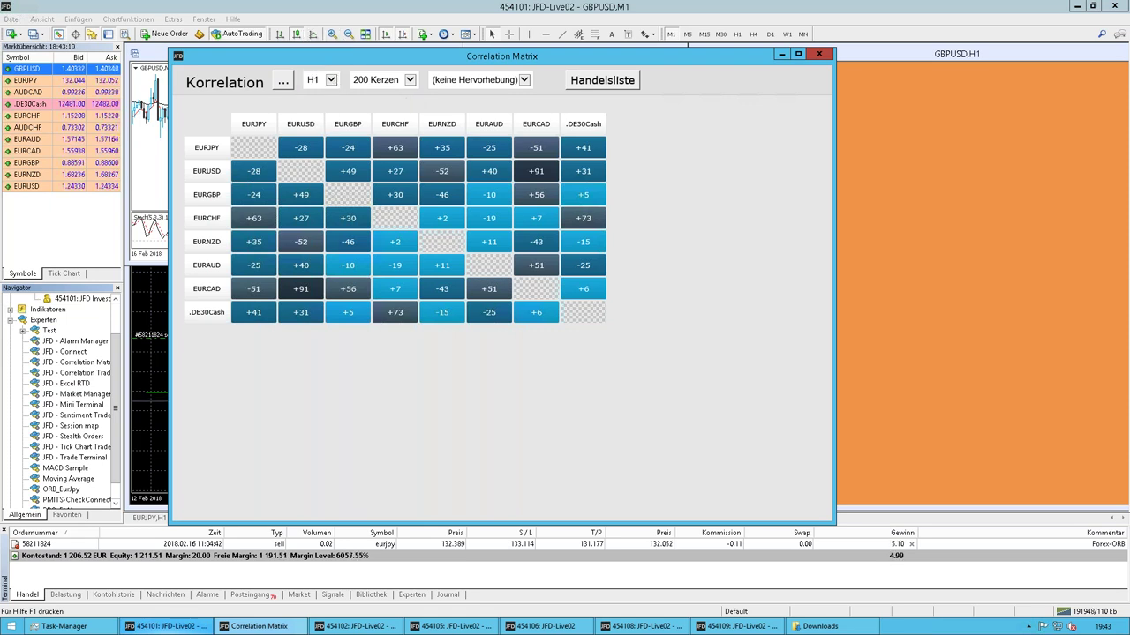
{"action": "key", "text": "alt+Down"}
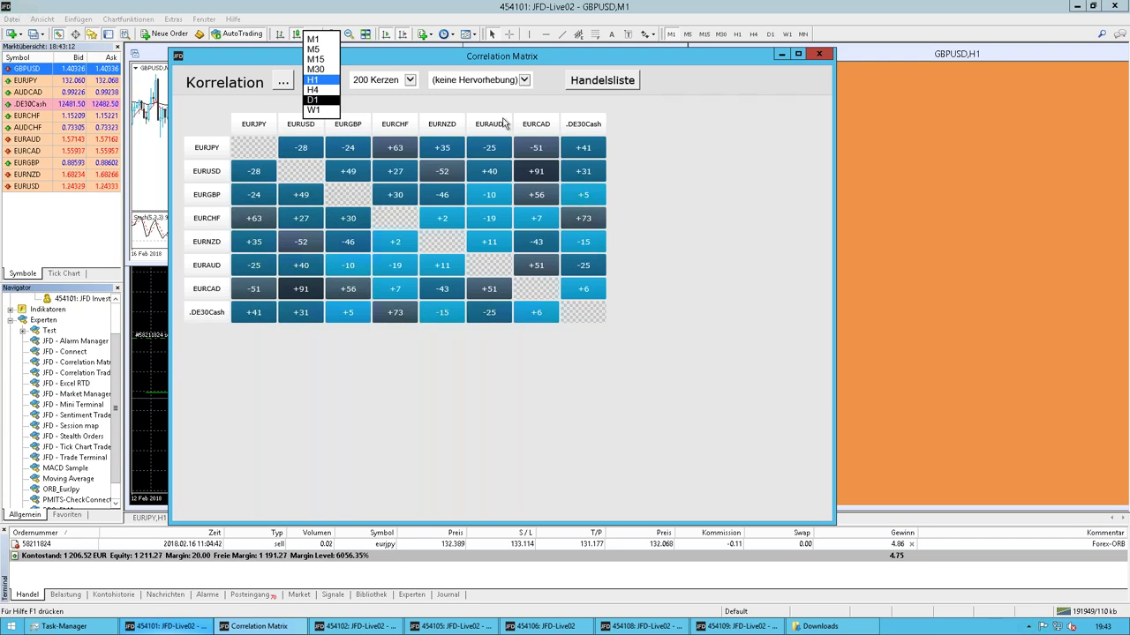
{"action": "key", "text": "Return"}
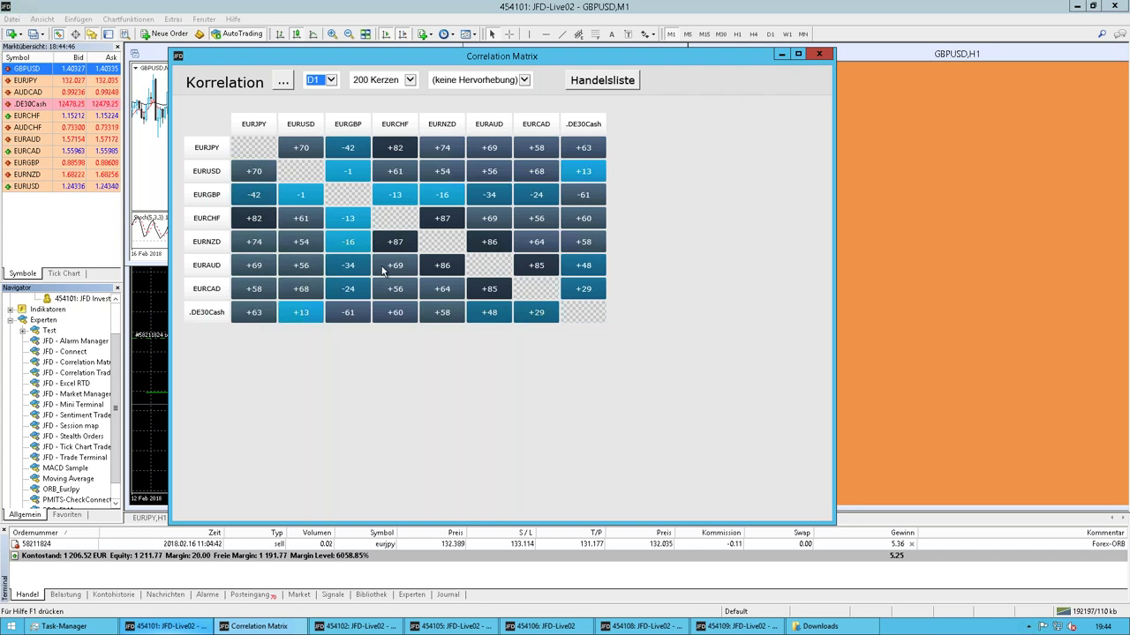
{"action": "left_click", "coordinate": [332, 80]}
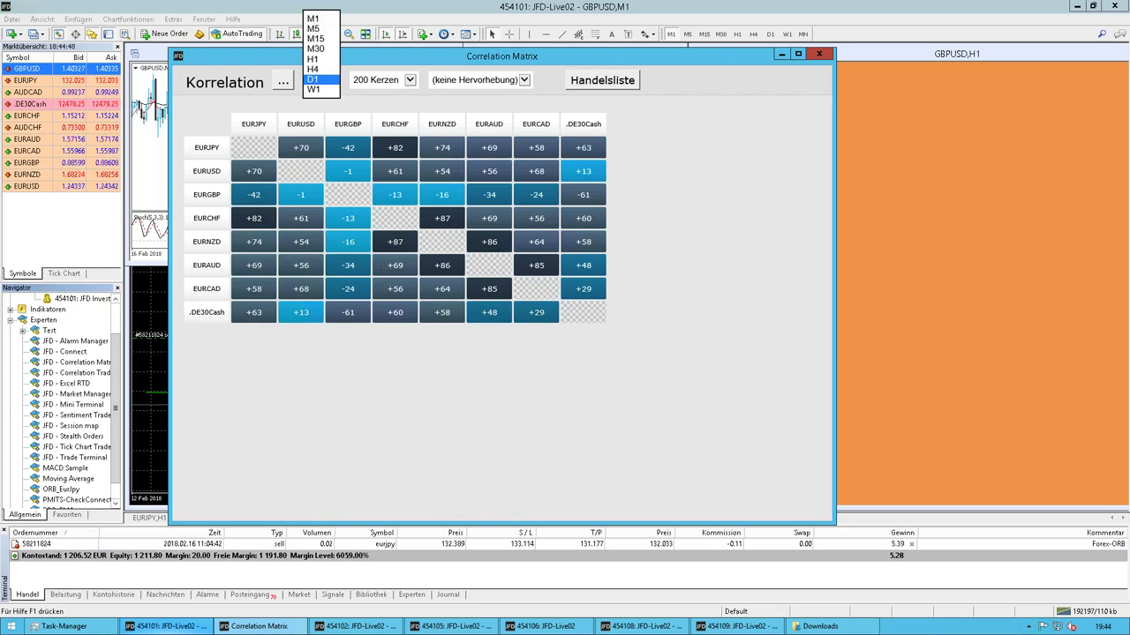
{"action": "left_click", "coordinate": [328, 54]}
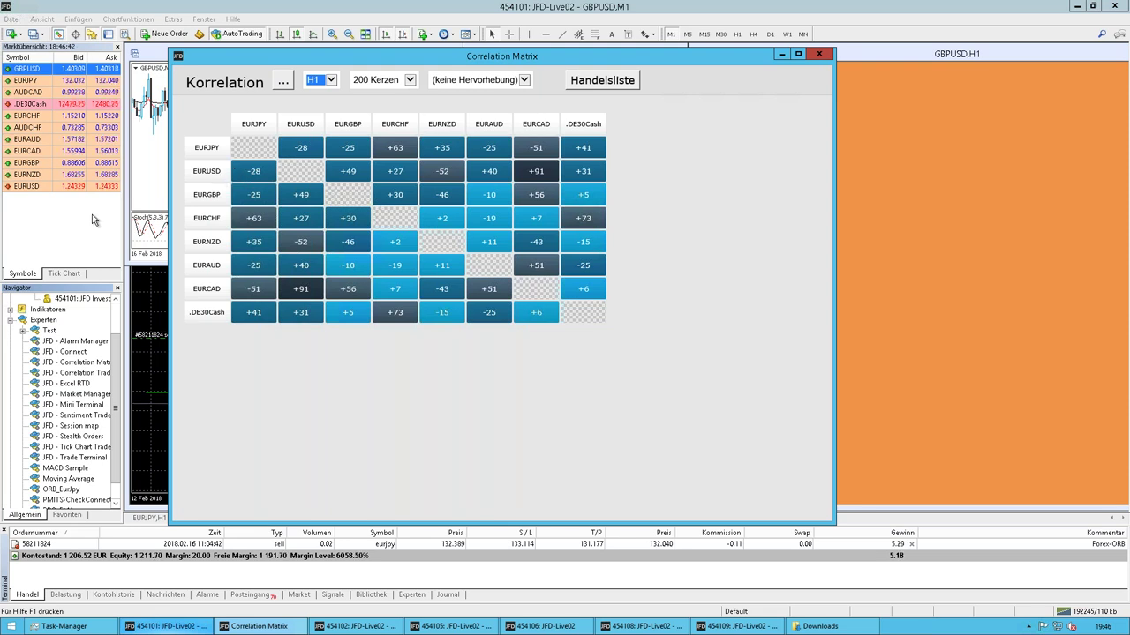
Step: Add NZDUSD (New Zealand Dollar vs US Dollar) to the Market Watch symbols
{"action": "right_click", "coordinate": [42, 223]}
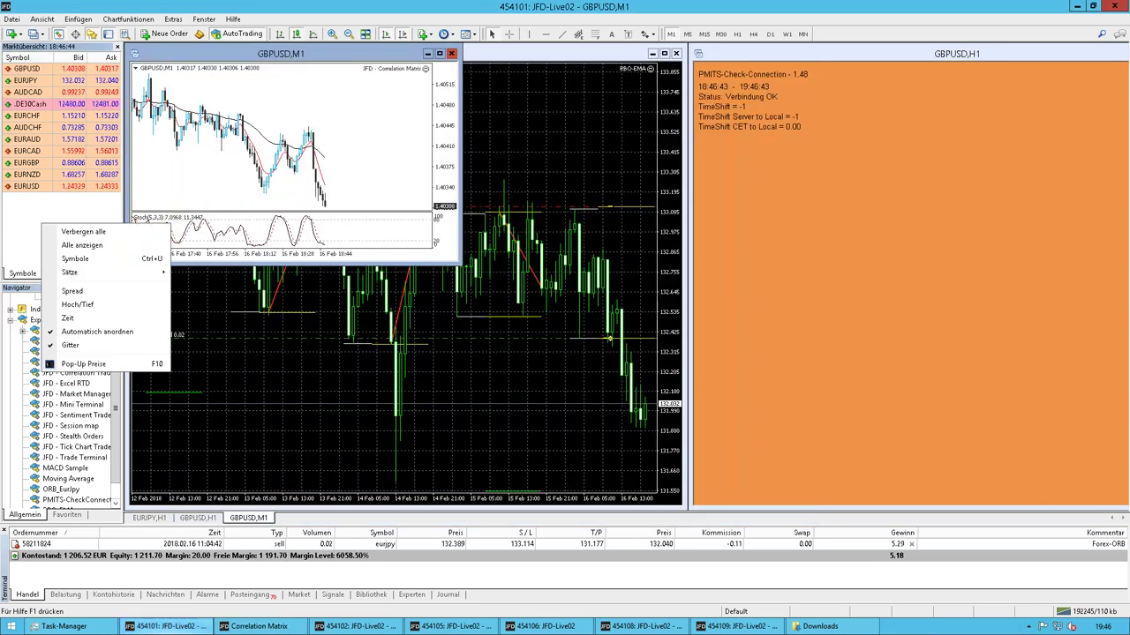
{"action": "left_click", "coordinate": [76, 258]}
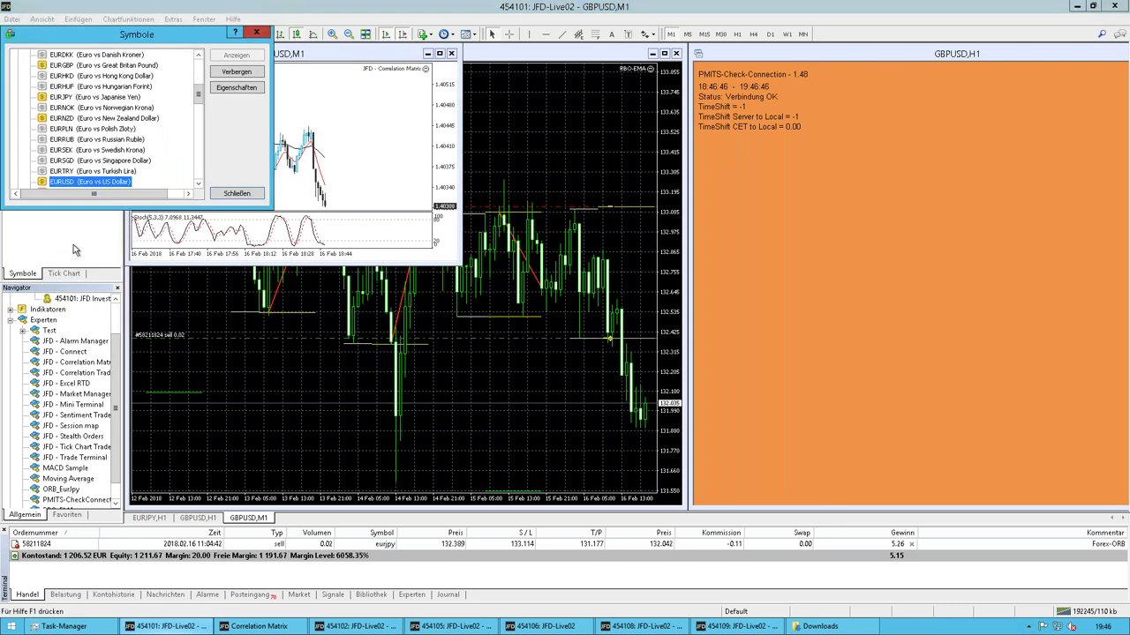
{"action": "scroll", "coordinate": [105, 119], "scroll_direction": "down", "scroll_amount": 4}
{"action": "scroll", "coordinate": [106, 119], "scroll_direction": "down", "scroll_amount": 4}
{"action": "left_click", "coordinate": [69, 109]}
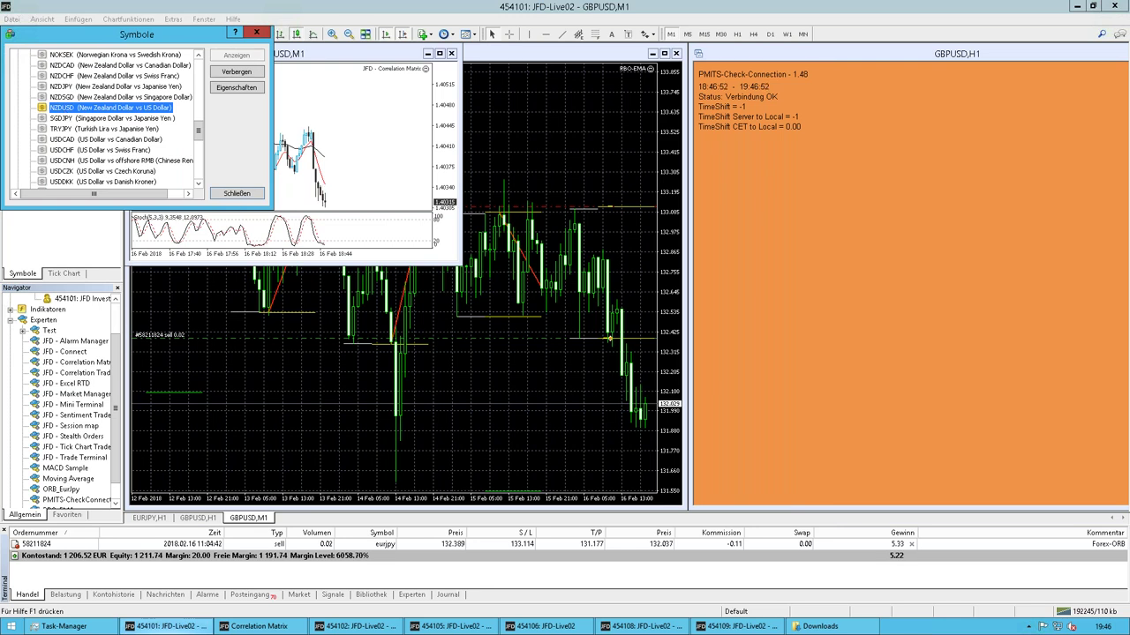
{"action": "left_click", "coordinate": [237, 193]}
Step: Open a new NZDUSD chart on the H1 timeframe and bring the Correlation Matrix back to the front
{"action": "left_click", "coordinate": [35, 199]}
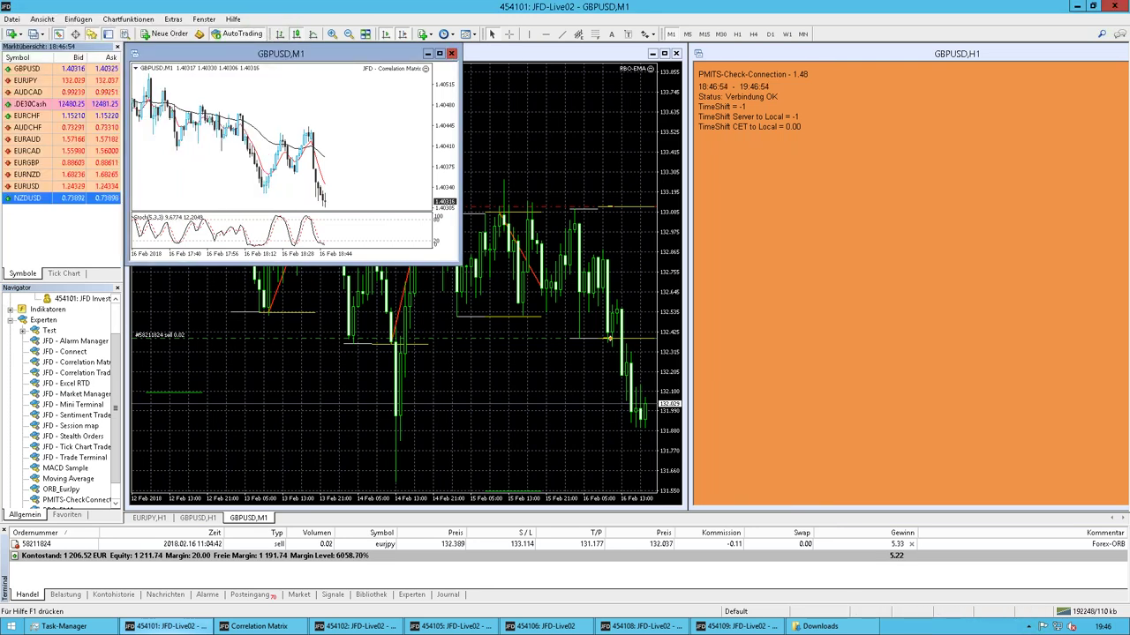
{"action": "right_click", "coordinate": [32, 198]}
{"action": "left_click", "coordinate": [71, 219]}
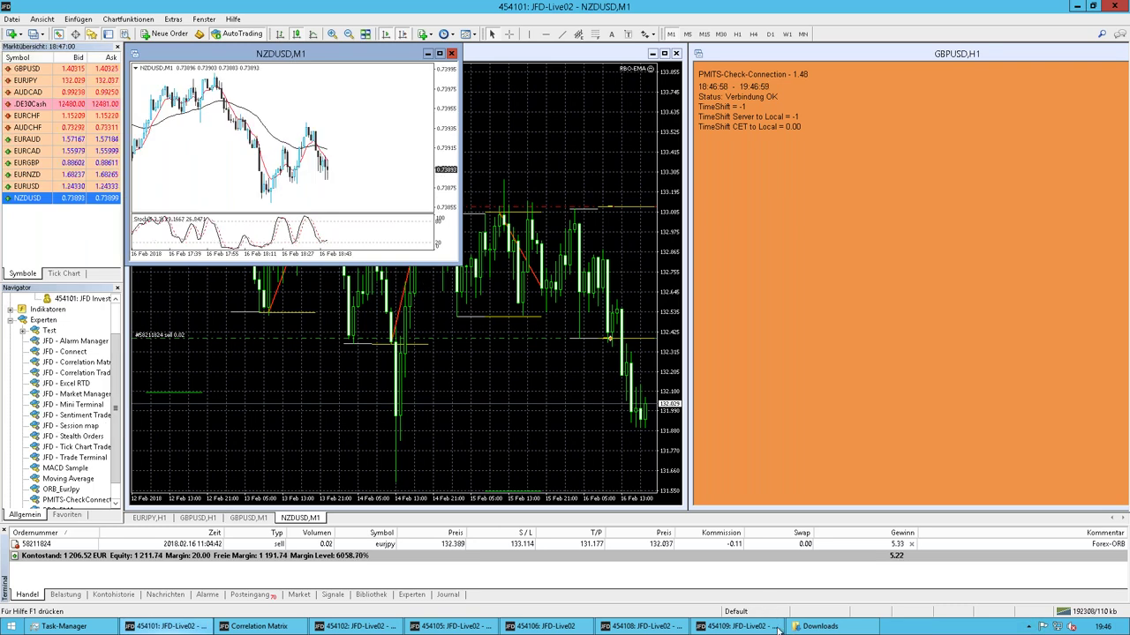
{"action": "left_click", "coordinate": [256, 626]}
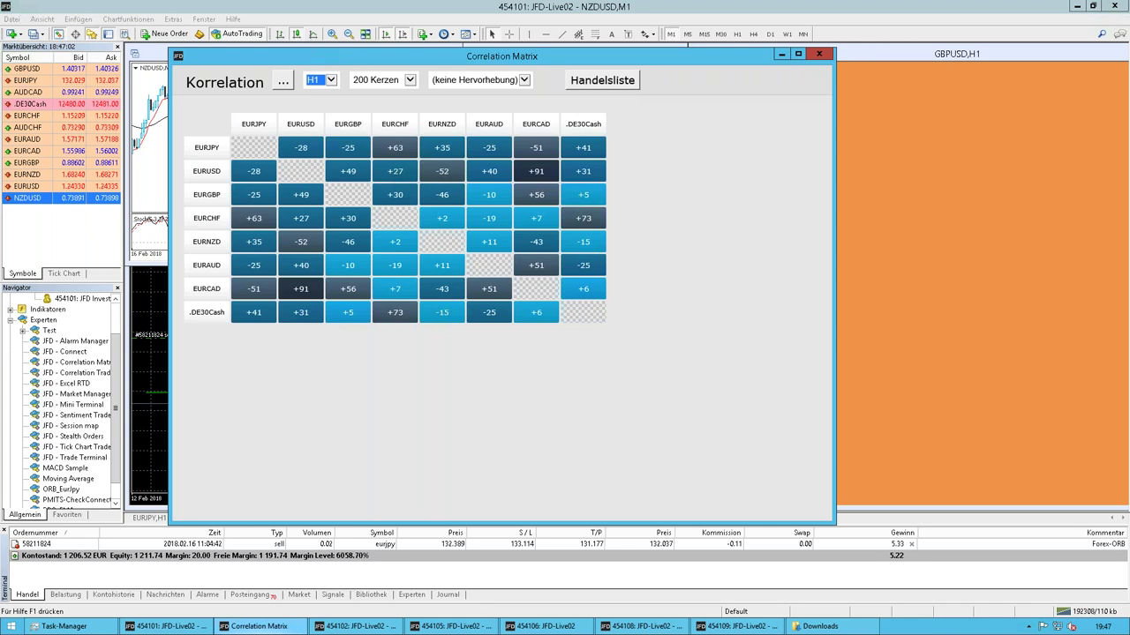
{"action": "left_click", "coordinate": [256, 627]}
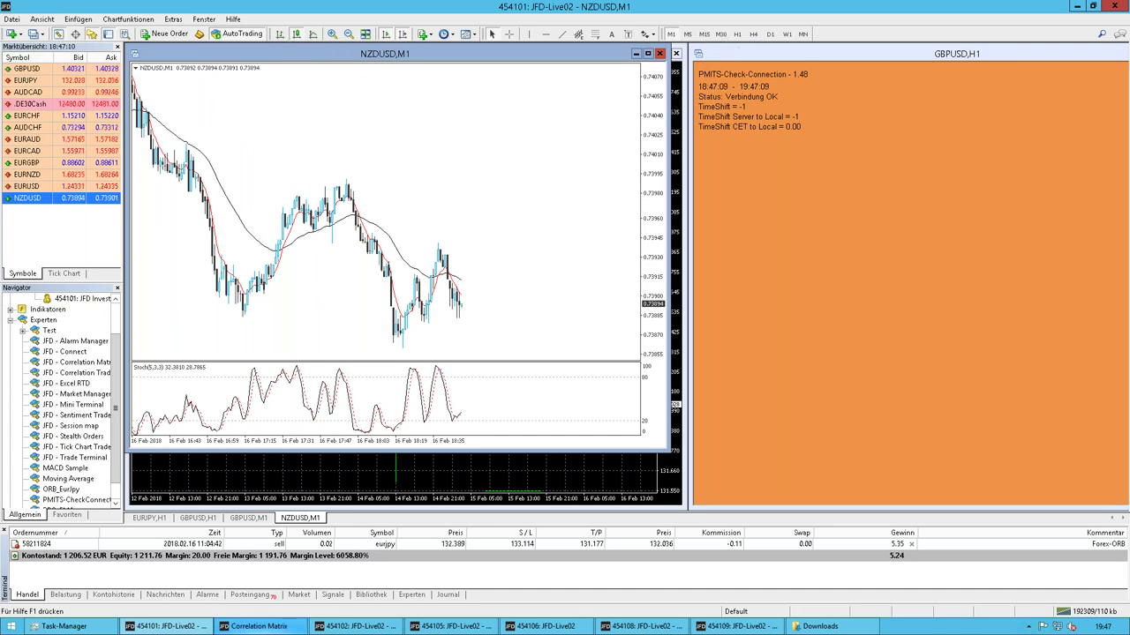
{"action": "left_click", "coordinate": [737, 34]}
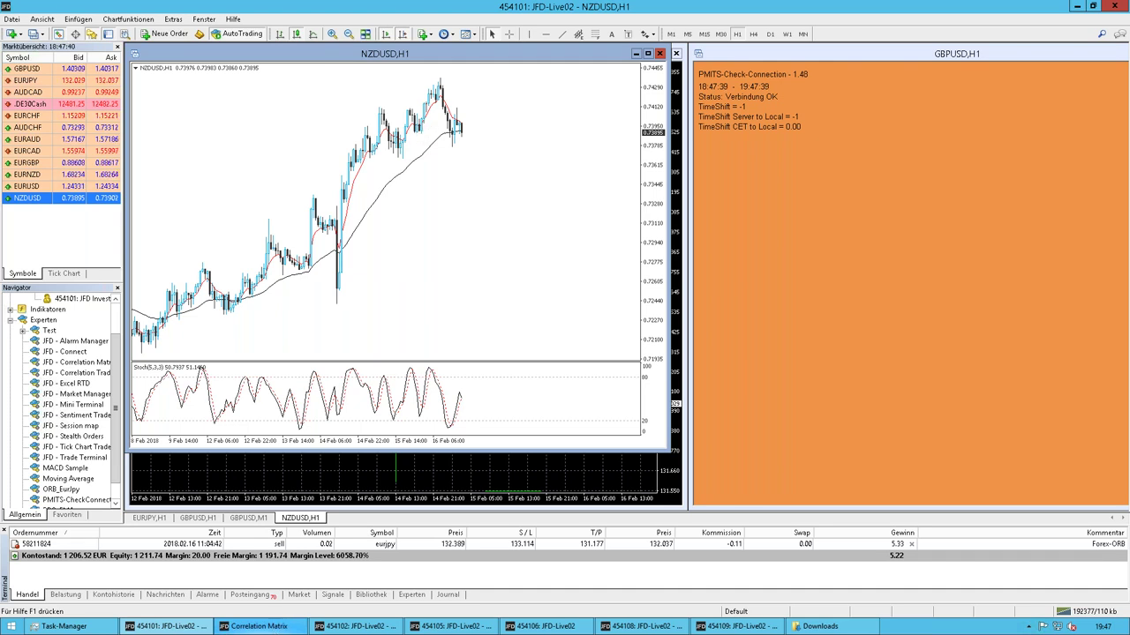
{"action": "left_click", "coordinate": [258, 626]}
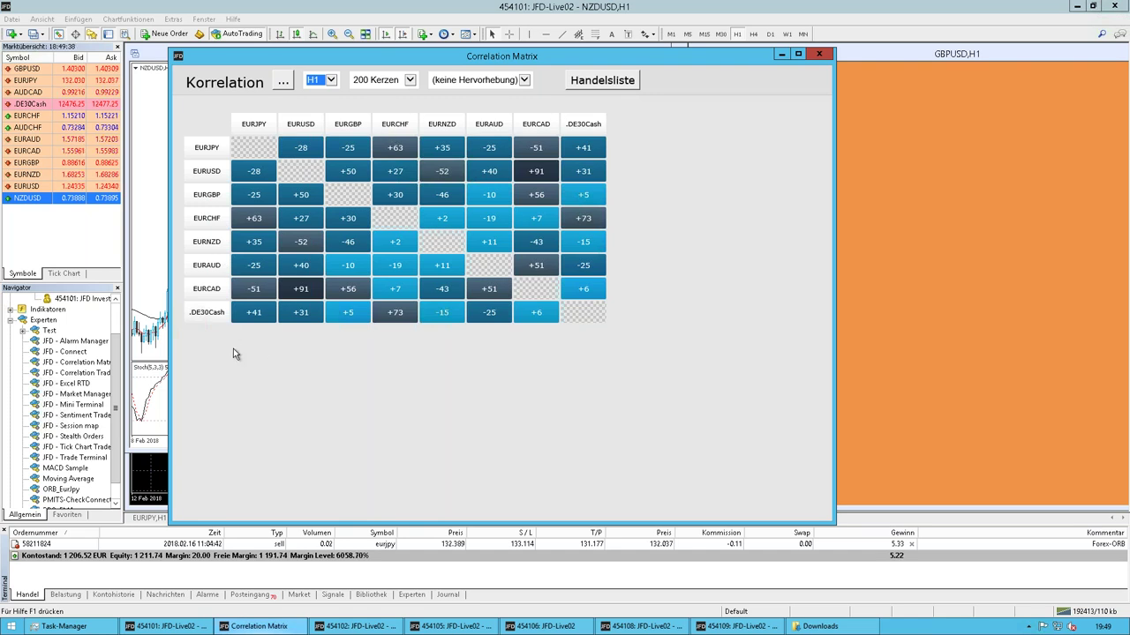
Step: Switch to the other remote desktop machine and view the PT-Correlation charts in the last two JFD-Demo terminals
{"action": "mouse_move", "coordinate": [2, 331]}
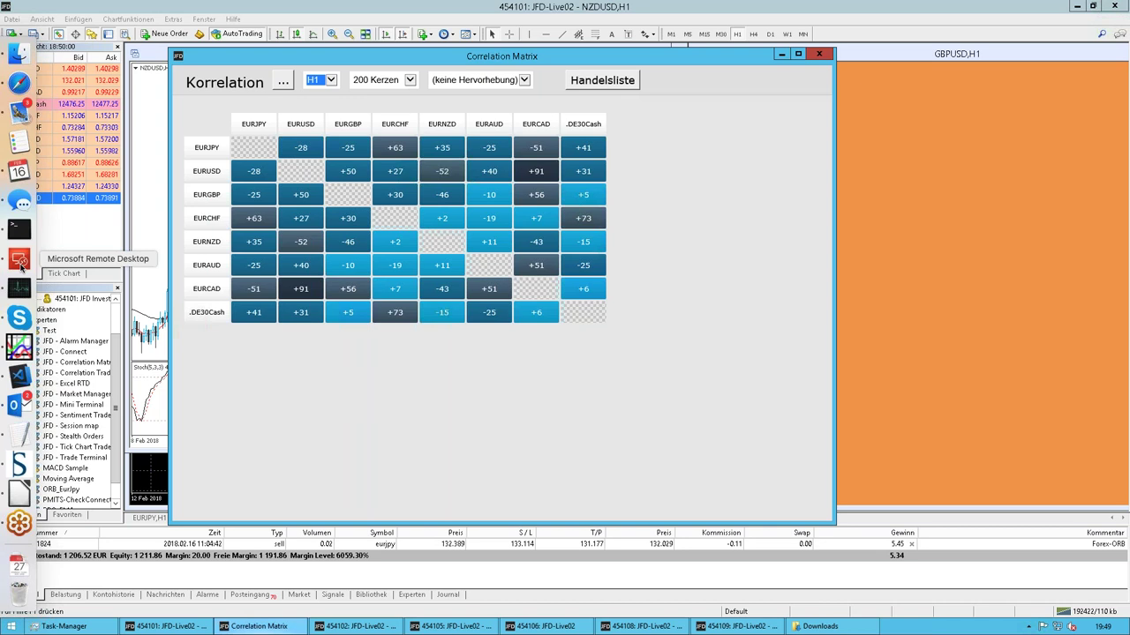
{"action": "left_click", "coordinate": [20, 263]}
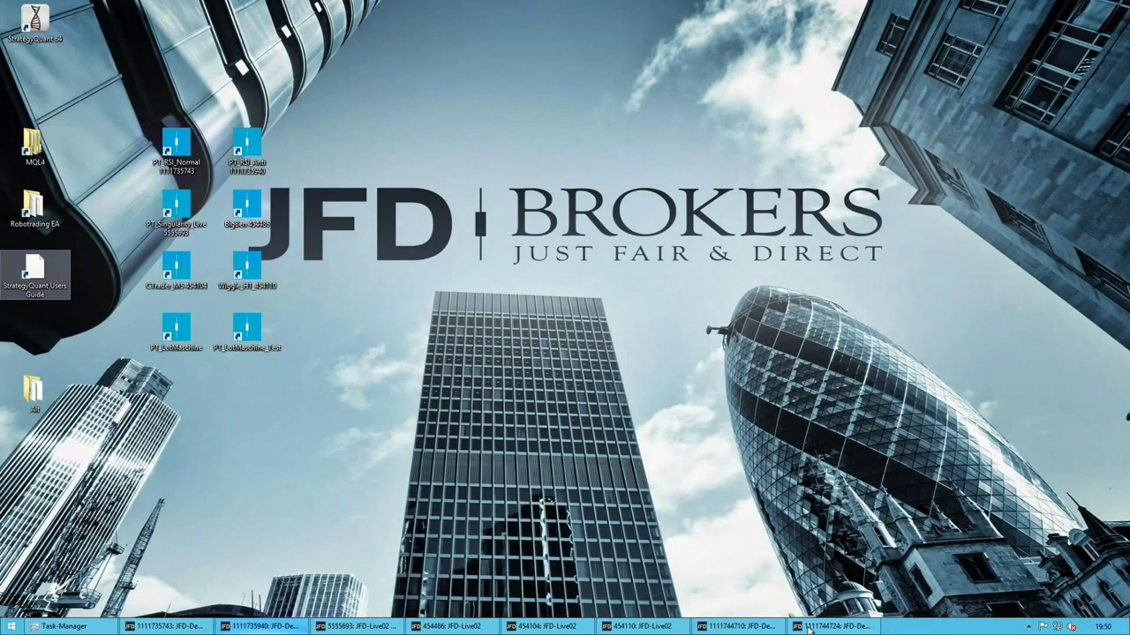
{"action": "key", "text": "alt+Tab"}
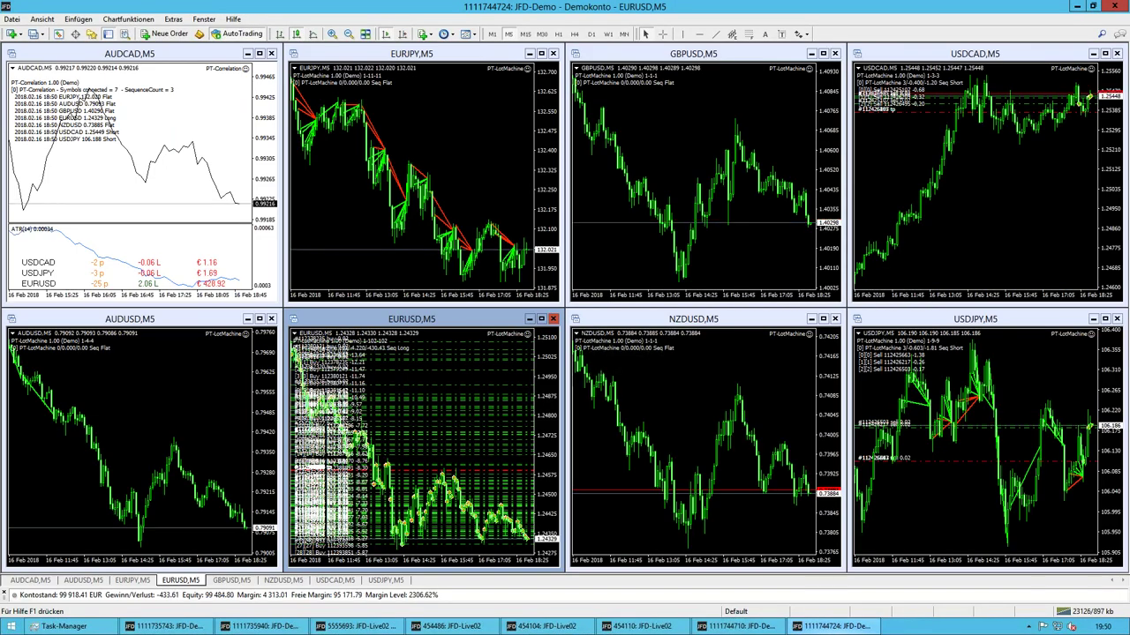
{"action": "left_click", "coordinate": [813, 627]}
{"action": "left_click", "coordinate": [742, 627]}
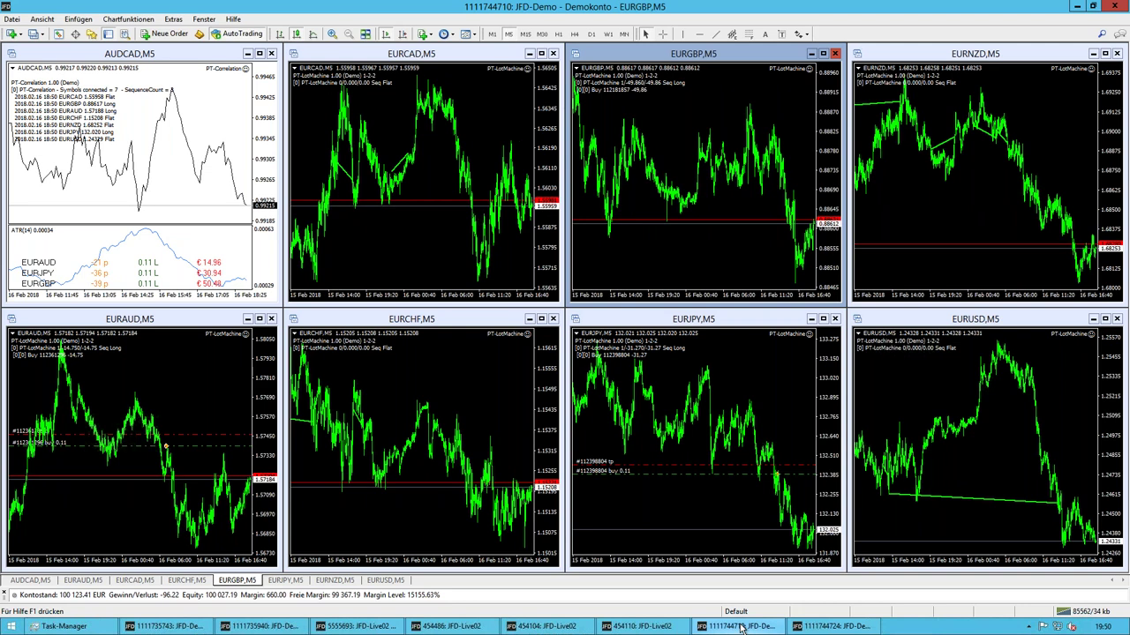